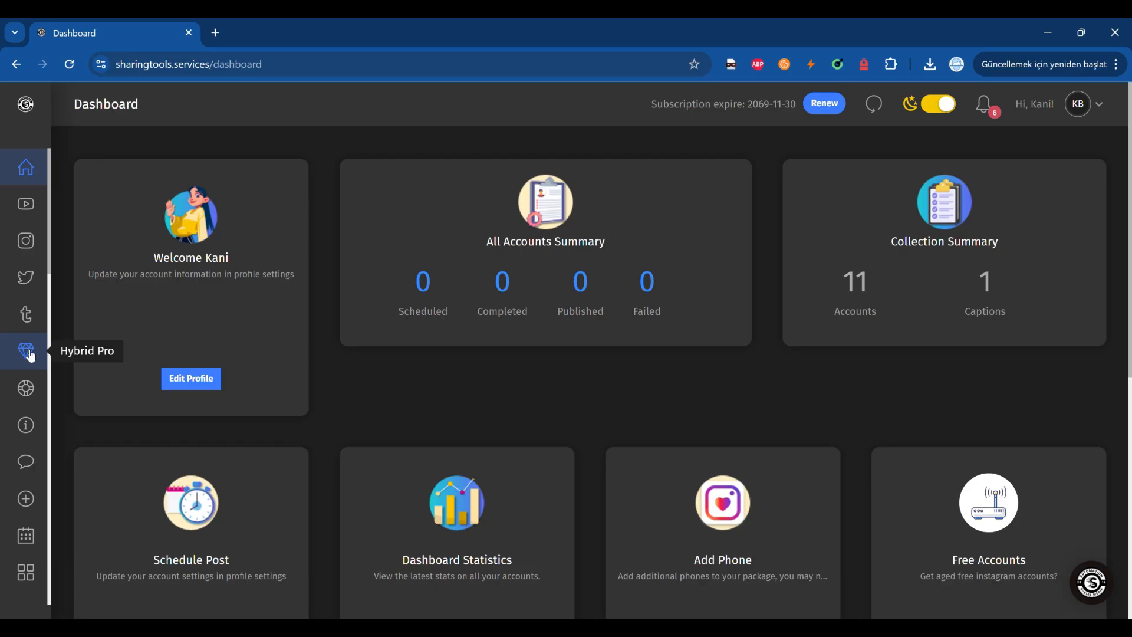
Step: Open the Hybrid Pro settings of the marketingideas_now69 account and expand its Activity Time Settings
left_click(29, 353)
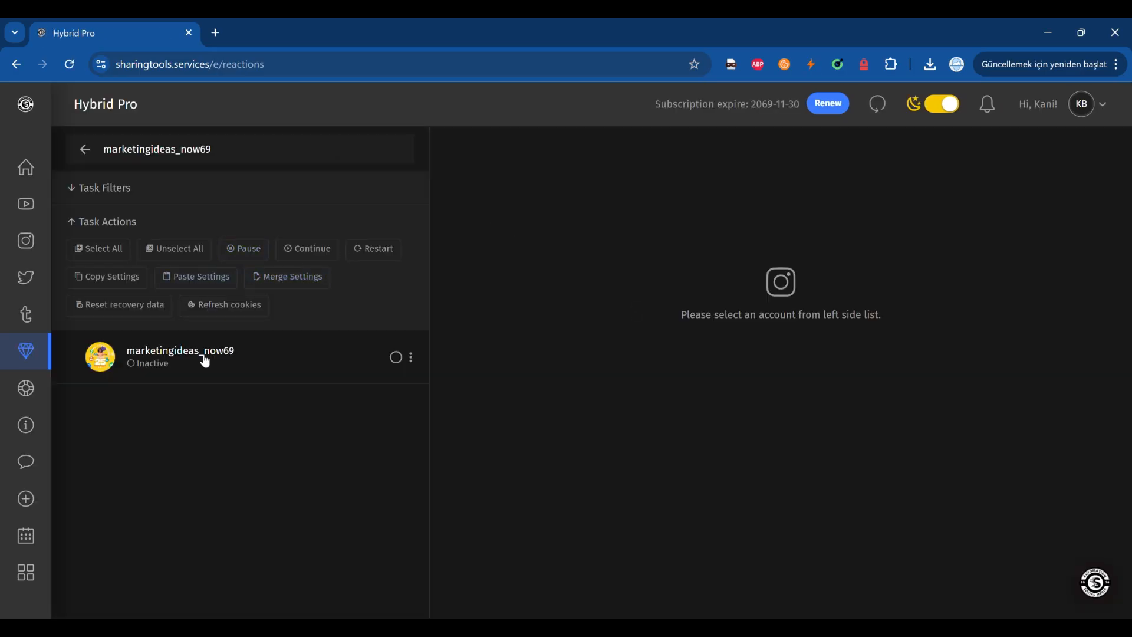
left_click(205, 361)
scroll(543, 298, "down", 5)
scroll(544, 301, "down", 4)
left_click(503, 331)
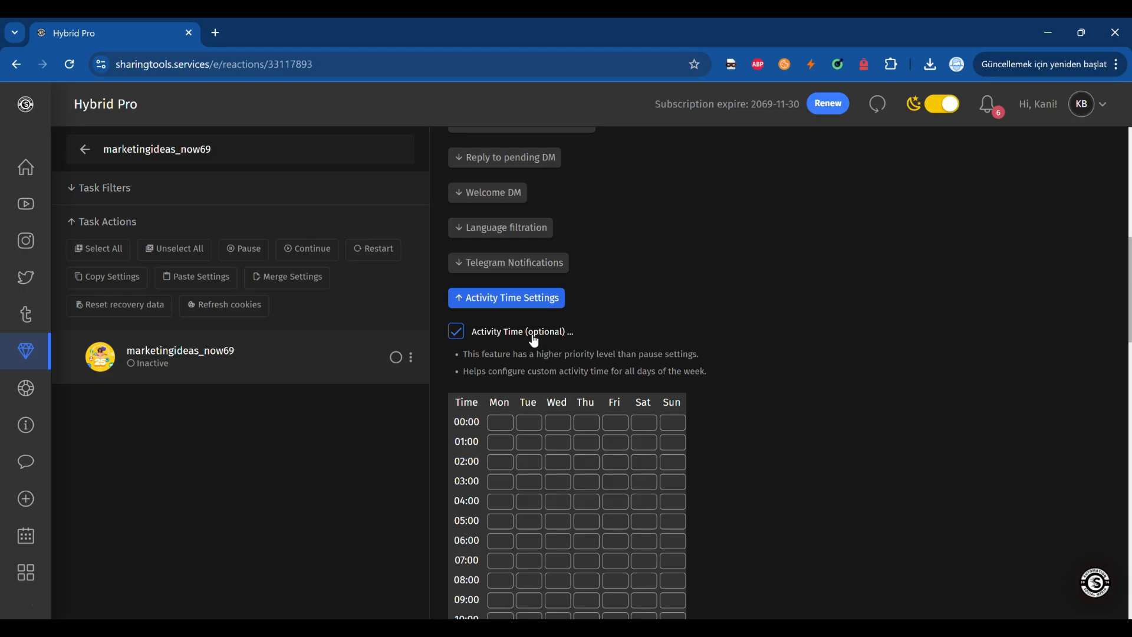
Step: Examine the optional Activity Time notes, the weekly hour grid and the schedule options below it
scroll(733, 351, "down", 7)
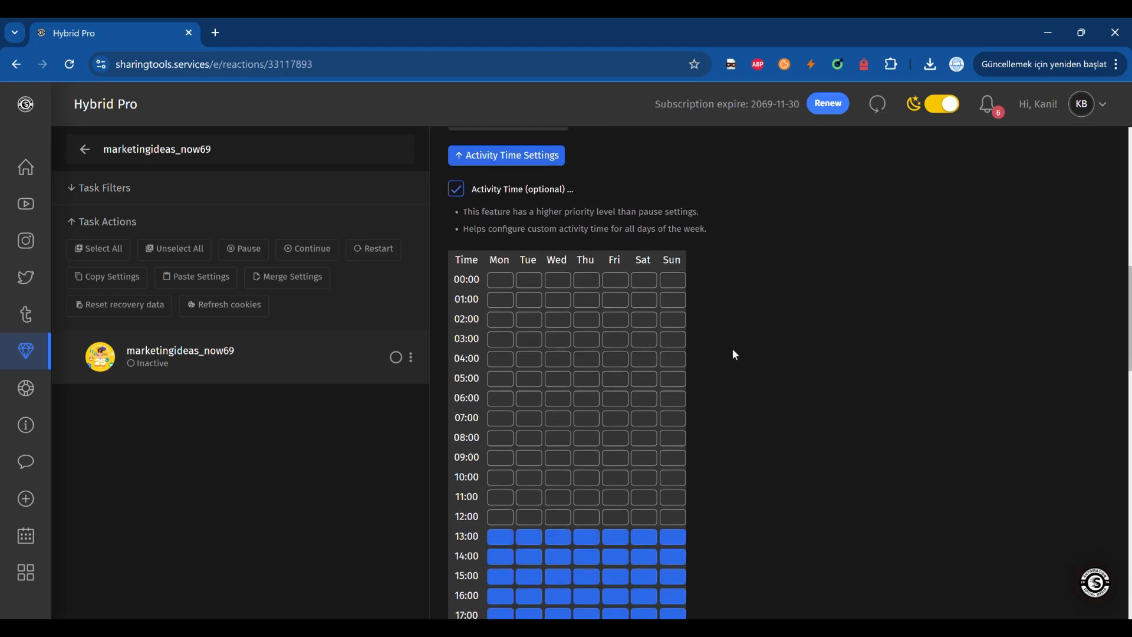
scroll(734, 354, "down", 1)
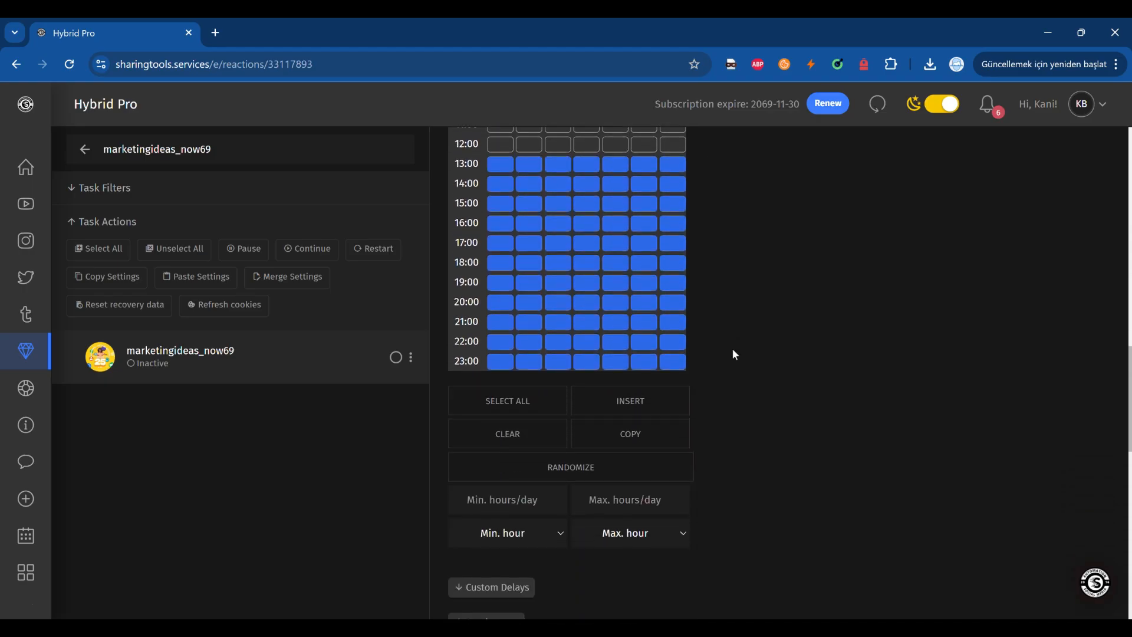
scroll(734, 354, "up", 8)
scroll(734, 354, "down", 1)
scroll(734, 354, "down", 3)
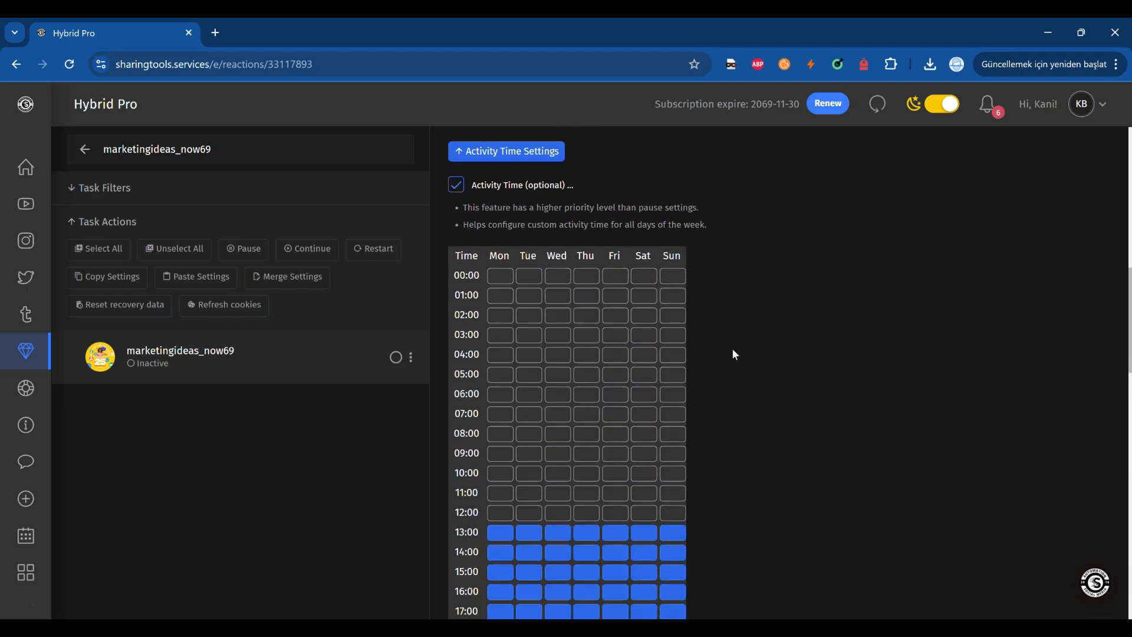
scroll(734, 354, "down", 1)
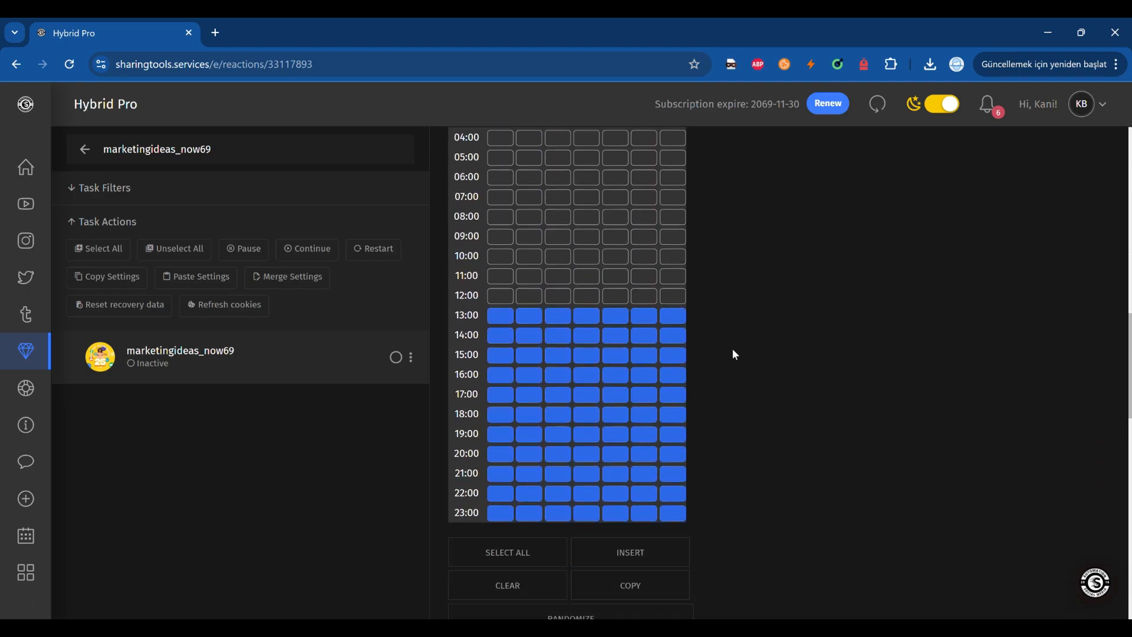
scroll(733, 349, "down", 1)
scroll(733, 350, "up", 3)
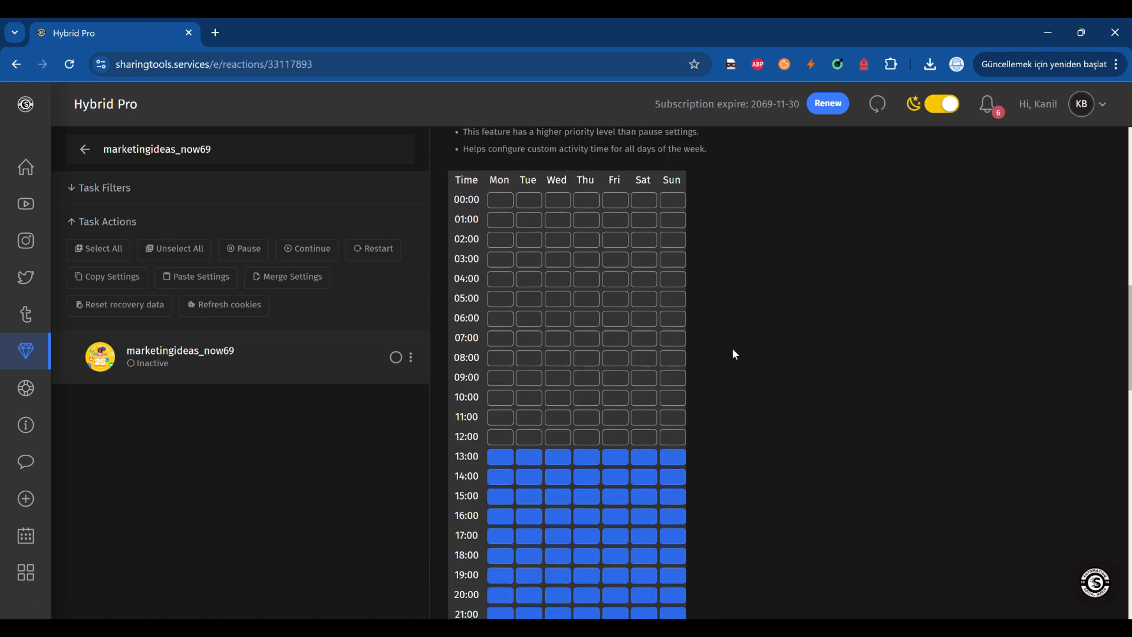
scroll(735, 354, "up", 1)
scroll(734, 353, "up", 2)
scroll(735, 354, "down", 1)
scroll(734, 354, "down", 4)
scroll(733, 352, "up", 4)
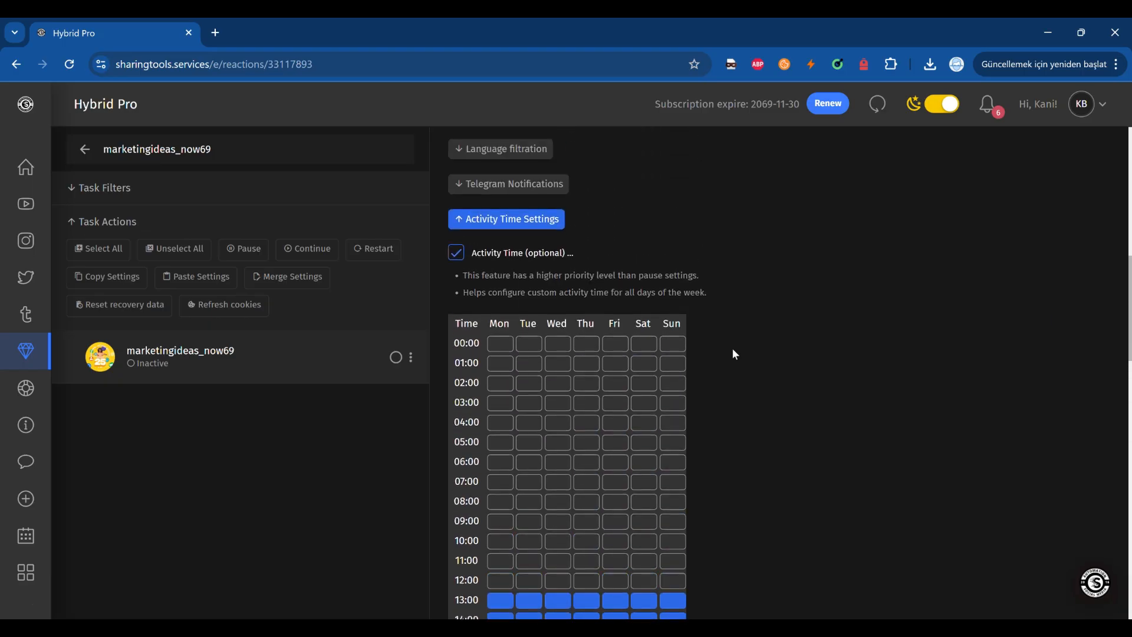
scroll(734, 352, "down", 1)
scroll(734, 354, "up", 2)
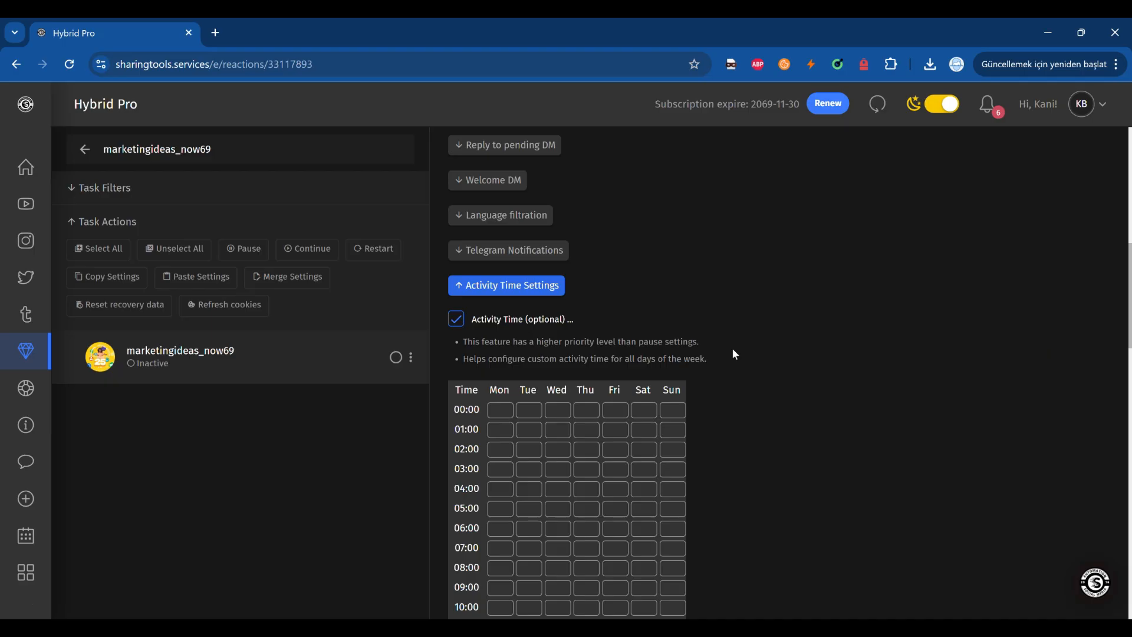
scroll(734, 354, "down", 2)
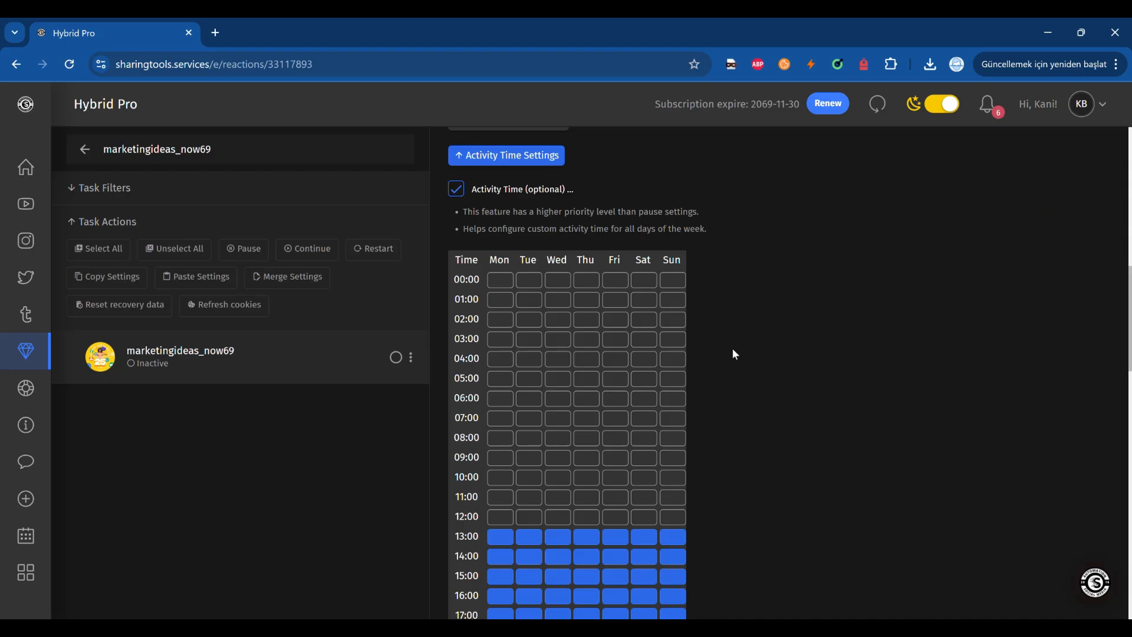
scroll(734, 353, "down", 5)
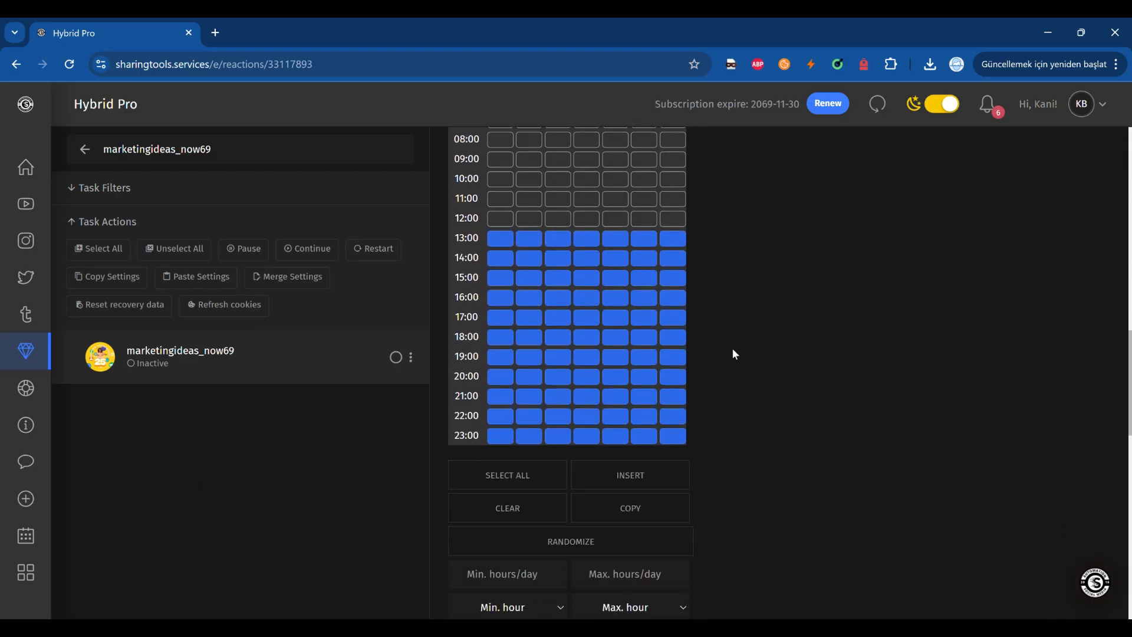
scroll(734, 352, "up", 2)
scroll(734, 353, "up", 2)
Step: Set the activity schedule's minimum hour to 12:00 and its maximum hour to 23:00
scroll(733, 352, "down", 2)
scroll(733, 353, "down", 3)
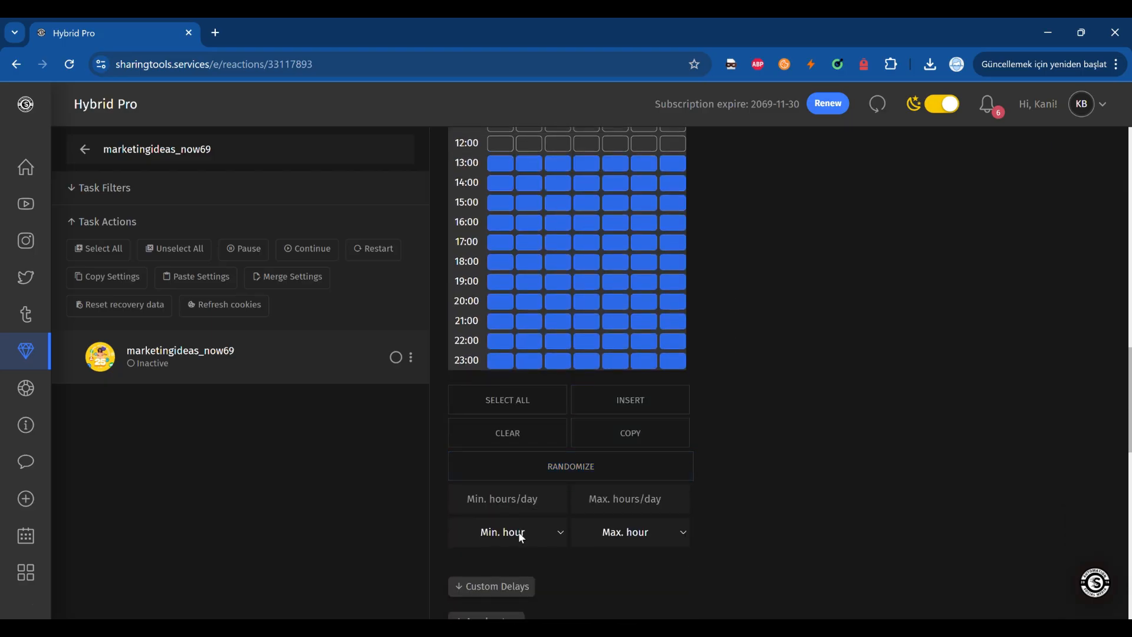
left_click(514, 302)
left_click(623, 536)
Step: Review the active and inactive hours for each weekday in the grid, comparing them with the chosen hour range
scroll(776, 392, "up", 7)
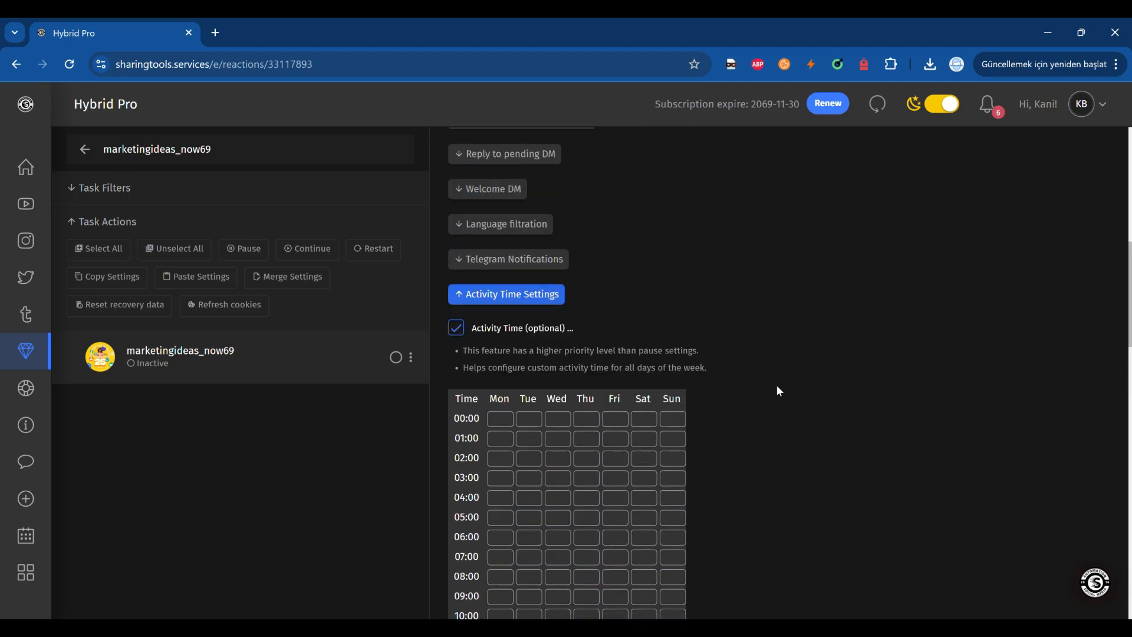
scroll(760, 383, "down", 1)
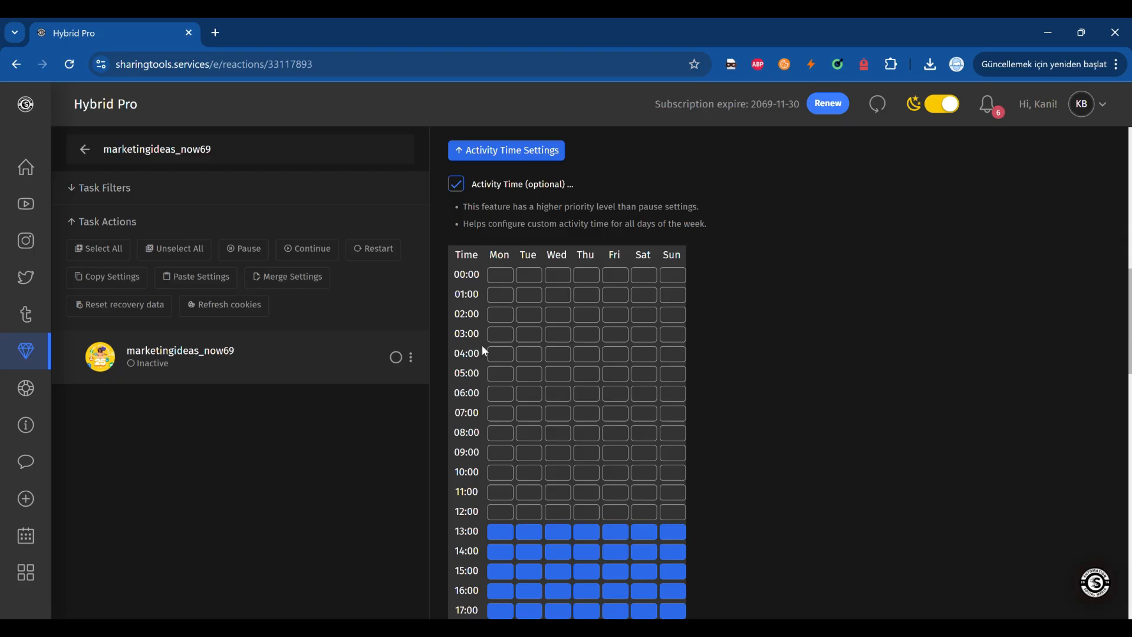
scroll(483, 366, "down", 3)
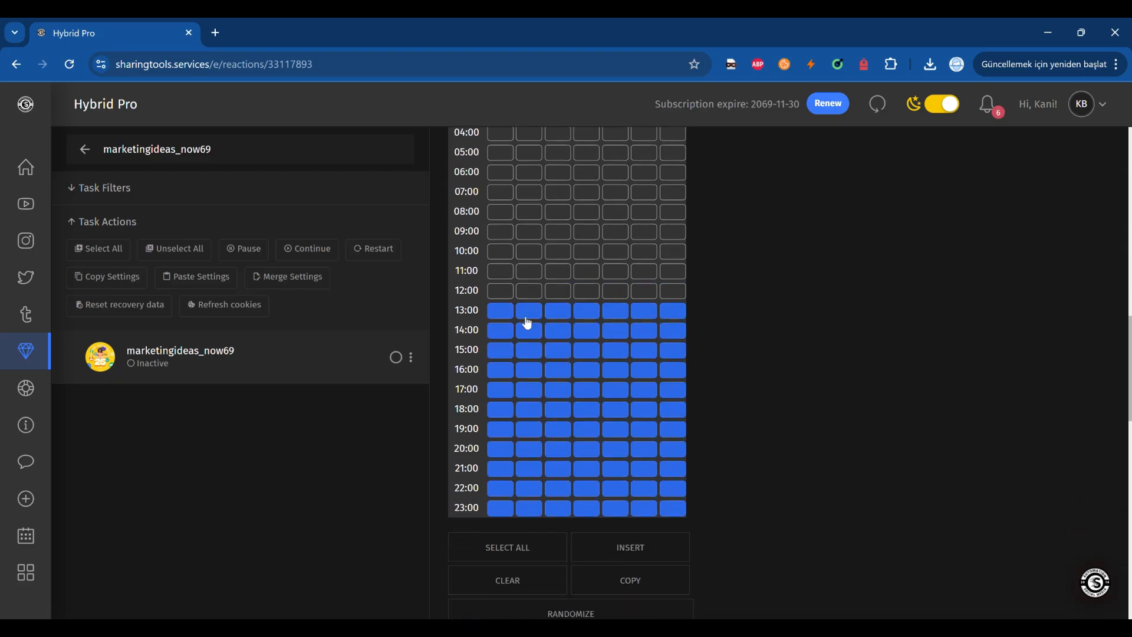
left_click_drag(458, 313, 480, 294)
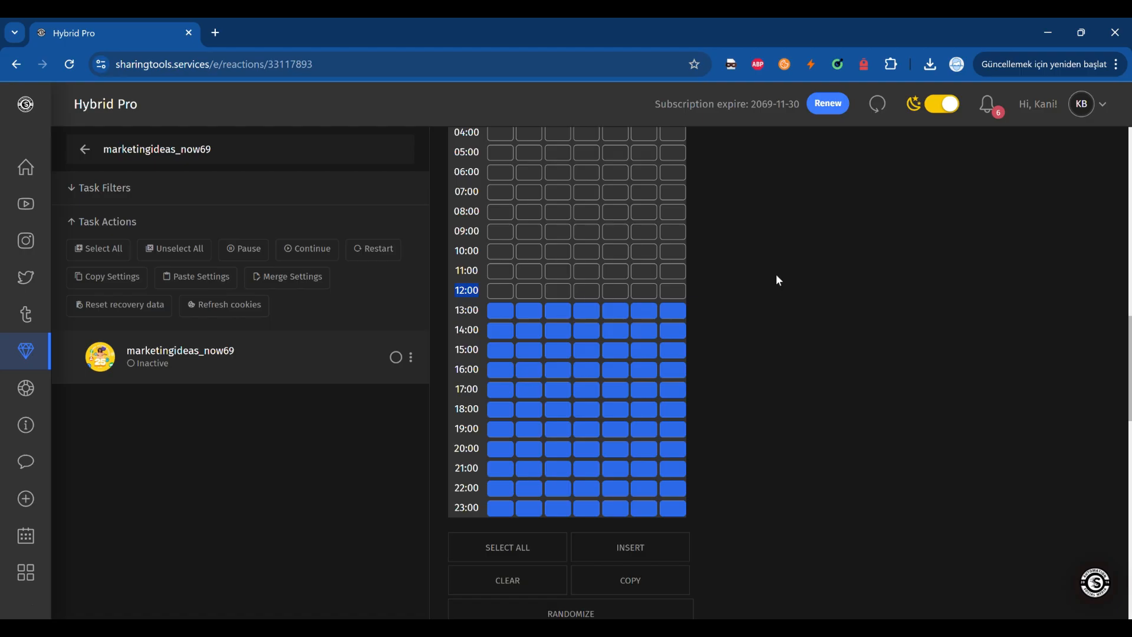
scroll(772, 295, "up", 3)
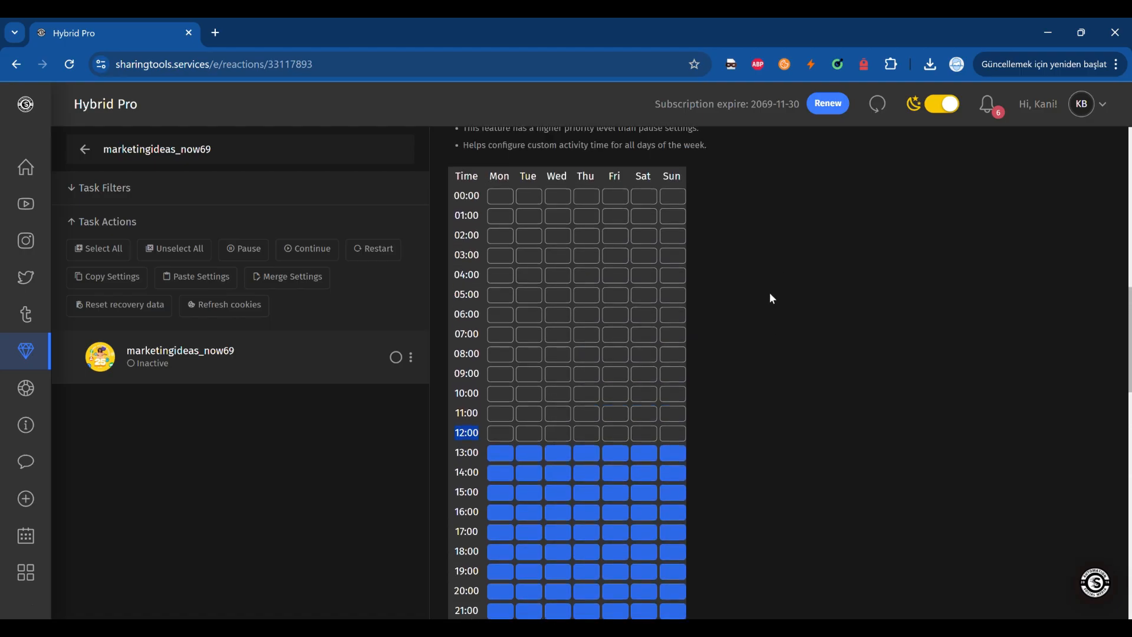
scroll(771, 298, "down", 1)
scroll(772, 298, "down", 2)
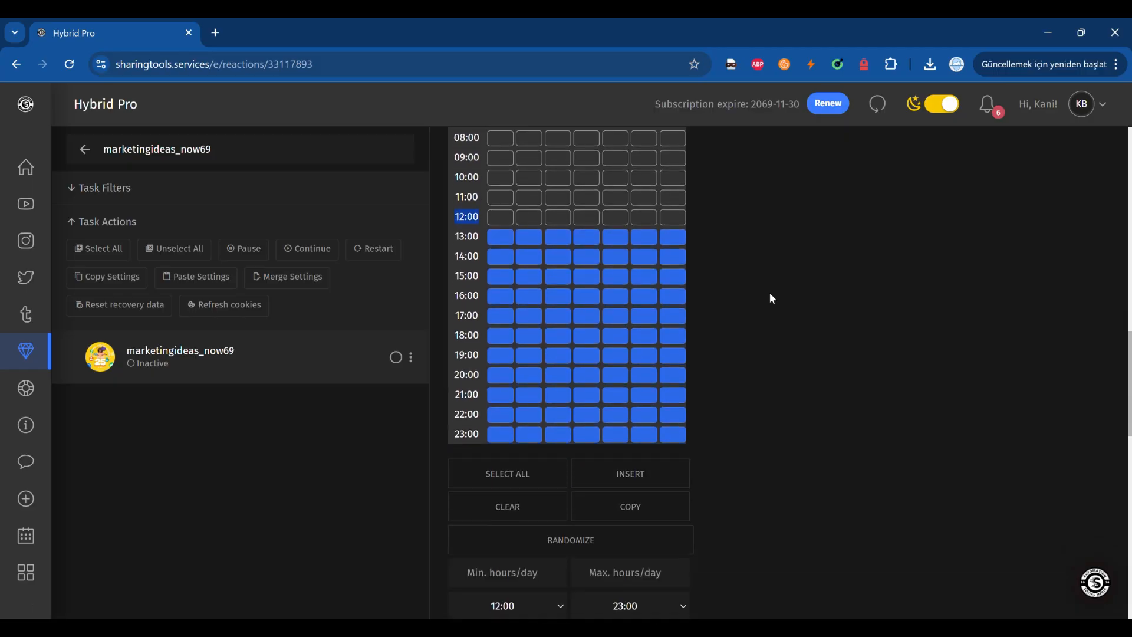
left_click(770, 294)
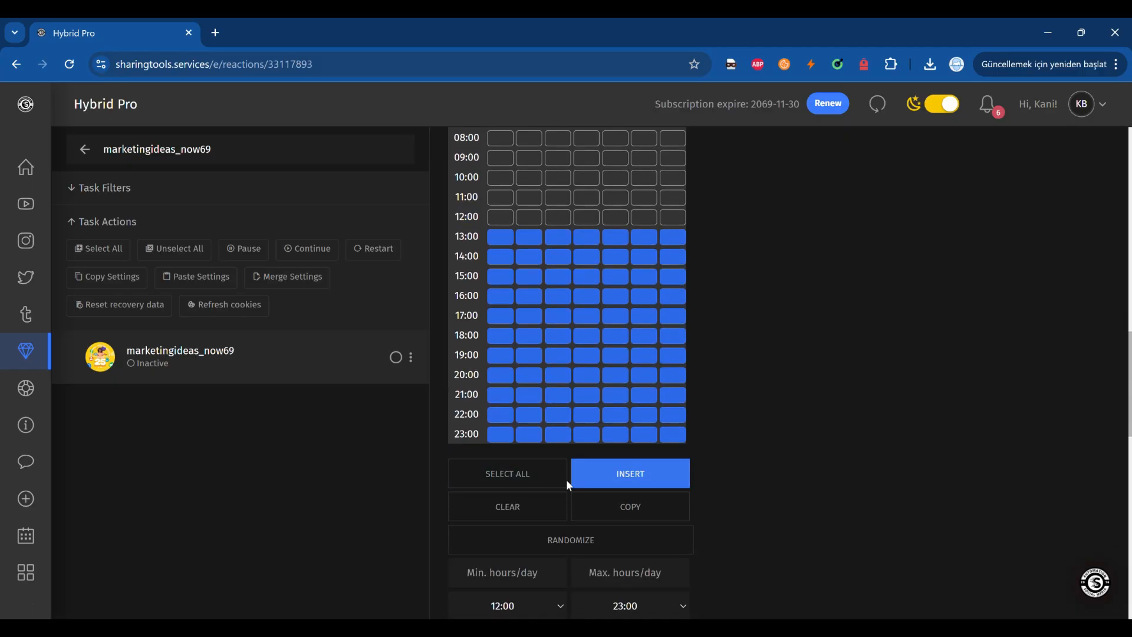
scroll(687, 454, "up", 2)
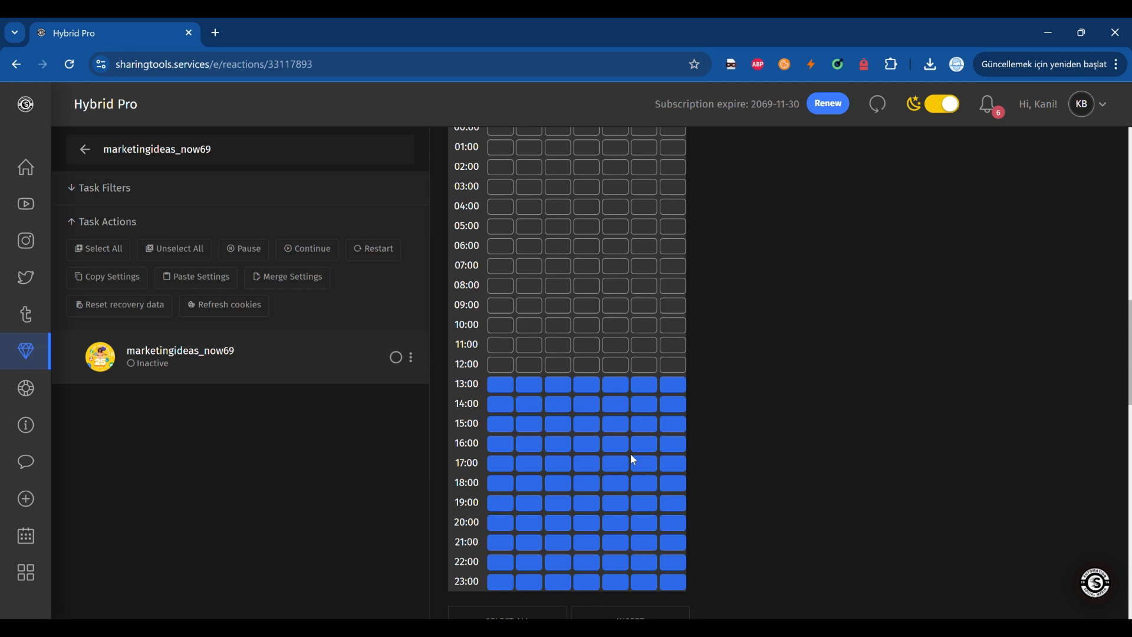
scroll(654, 454, "down", 2)
scroll(625, 445, "up", 5)
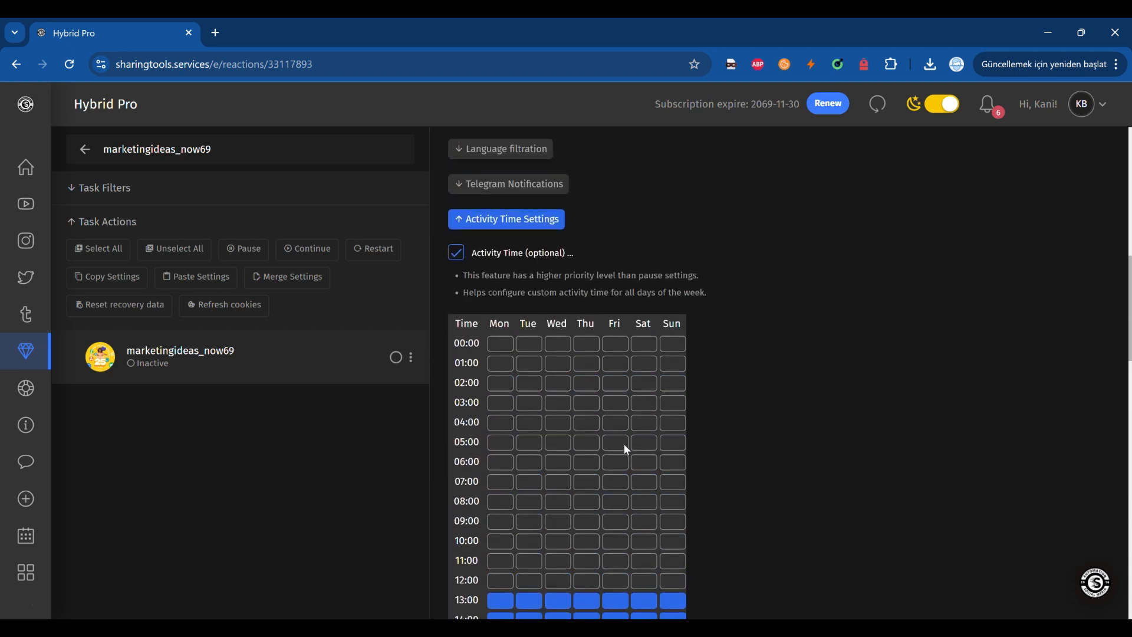
scroll(624, 443, "down", 5)
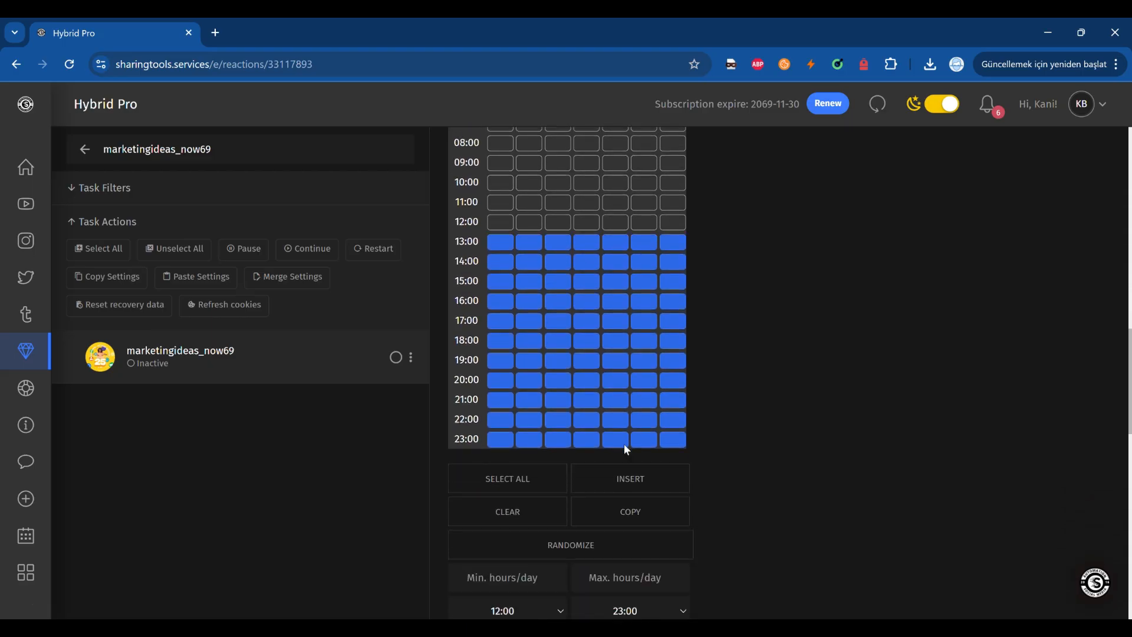
scroll(624, 443, "down", 1)
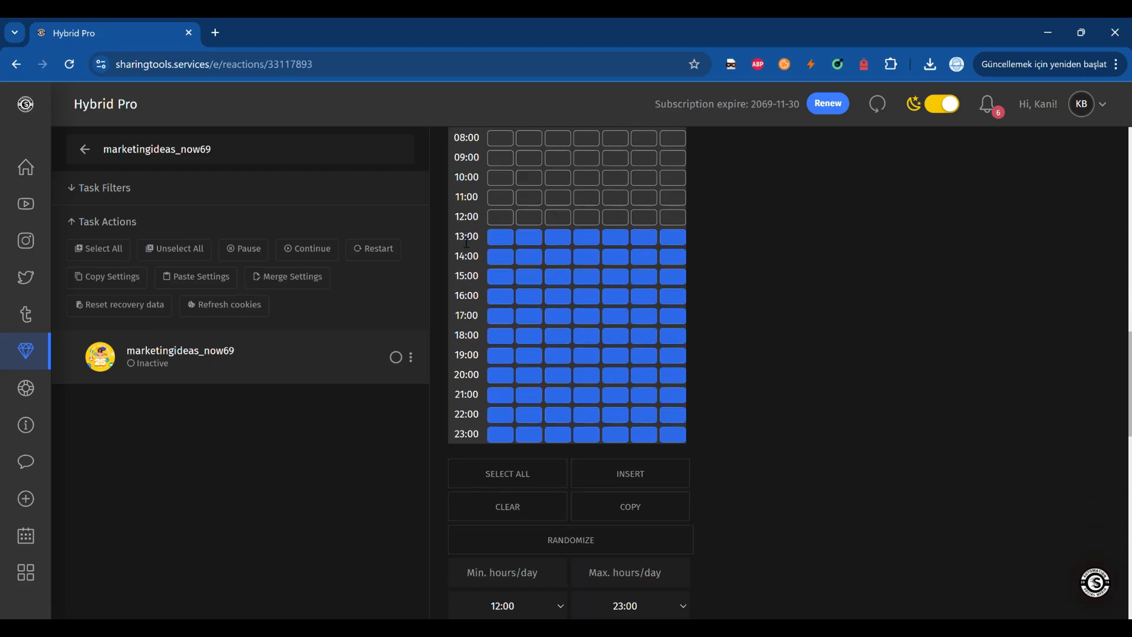
scroll(550, 391, "down", 1)
scroll(574, 392, "up", 1)
scroll(575, 392, "up", 1)
scroll(575, 392, "up", 1)
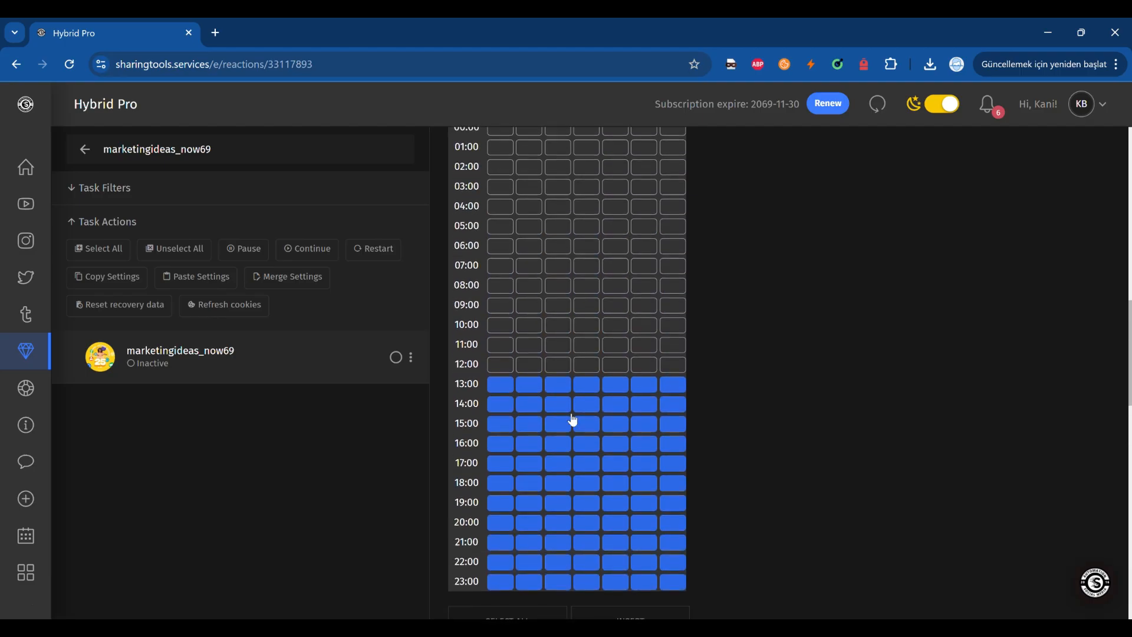
scroll(569, 439, "down", 2)
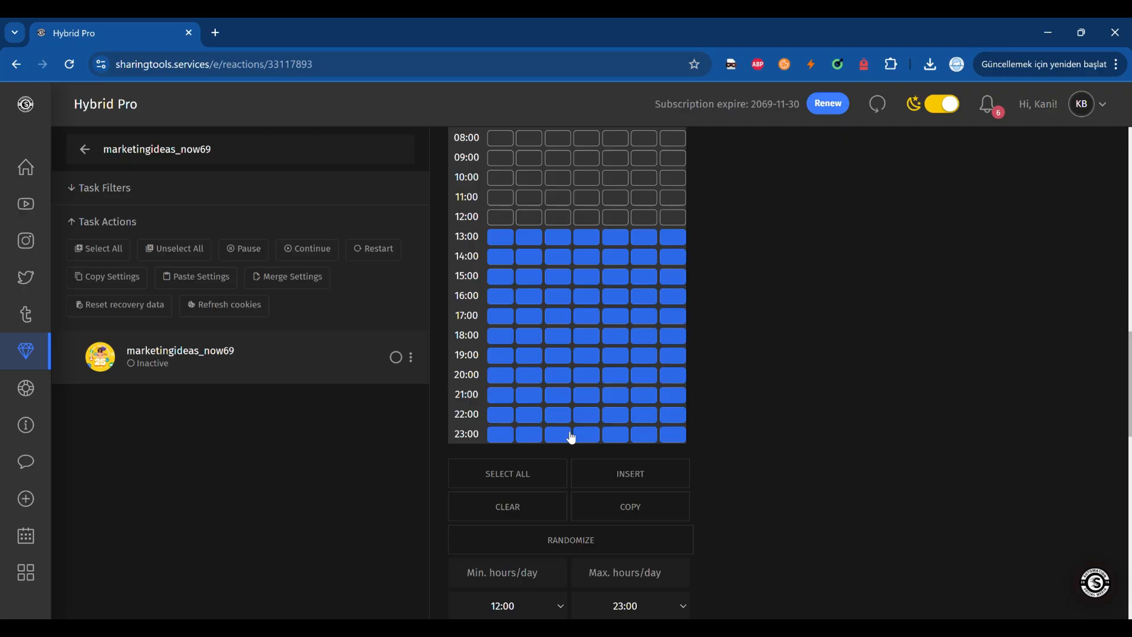
scroll(571, 437, "down", 1)
left_click(565, 437)
scroll(530, 401, "up", 1)
scroll(738, 363, "down", 2)
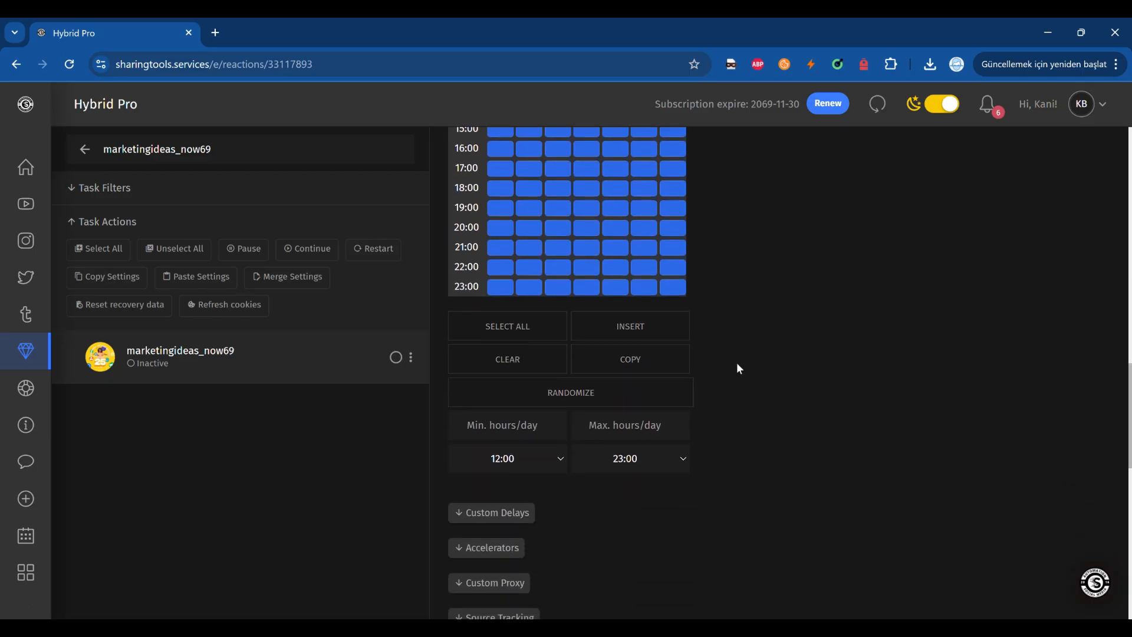
scroll(736, 361, "up", 3)
scroll(734, 361, "down", 3)
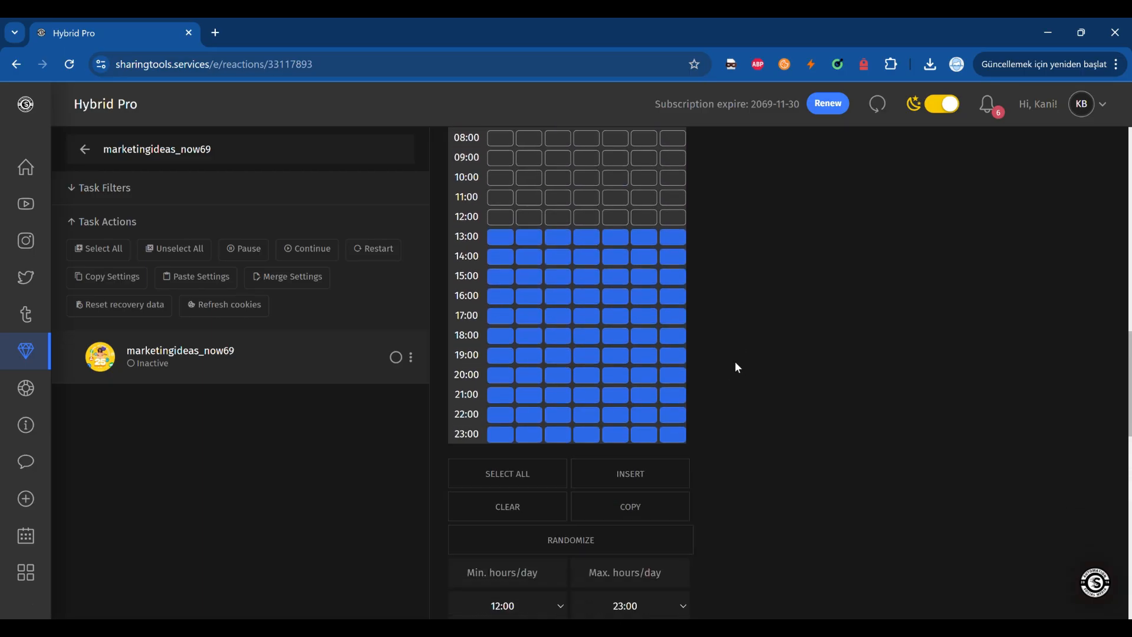
scroll(734, 361, "up", 3)
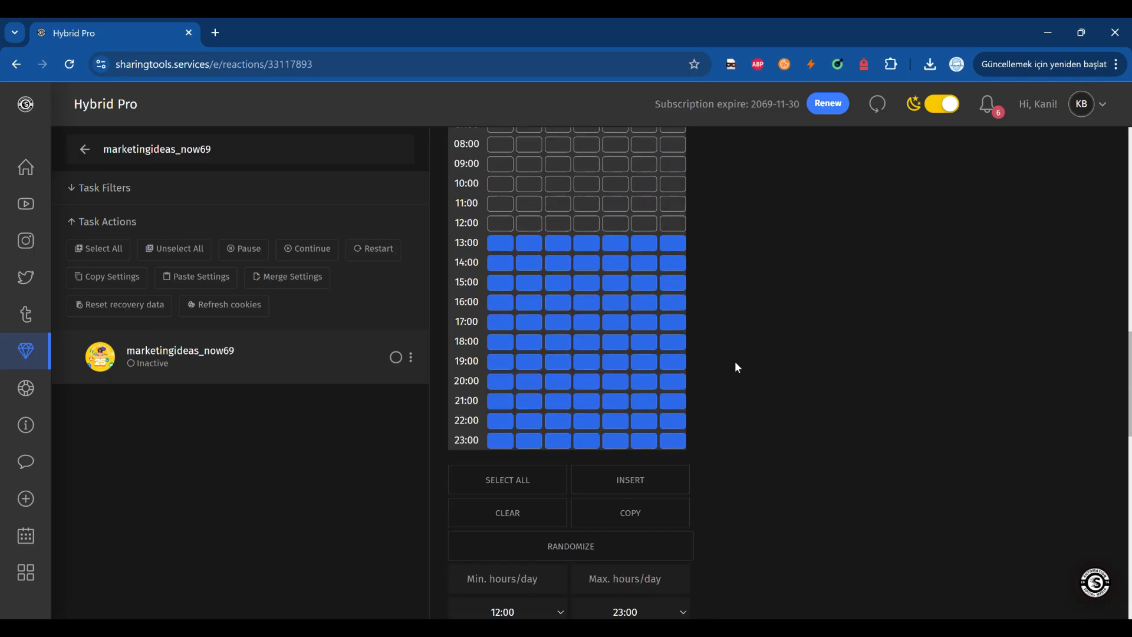
scroll(734, 361, "down", 2)
scroll(735, 360, "up", 1)
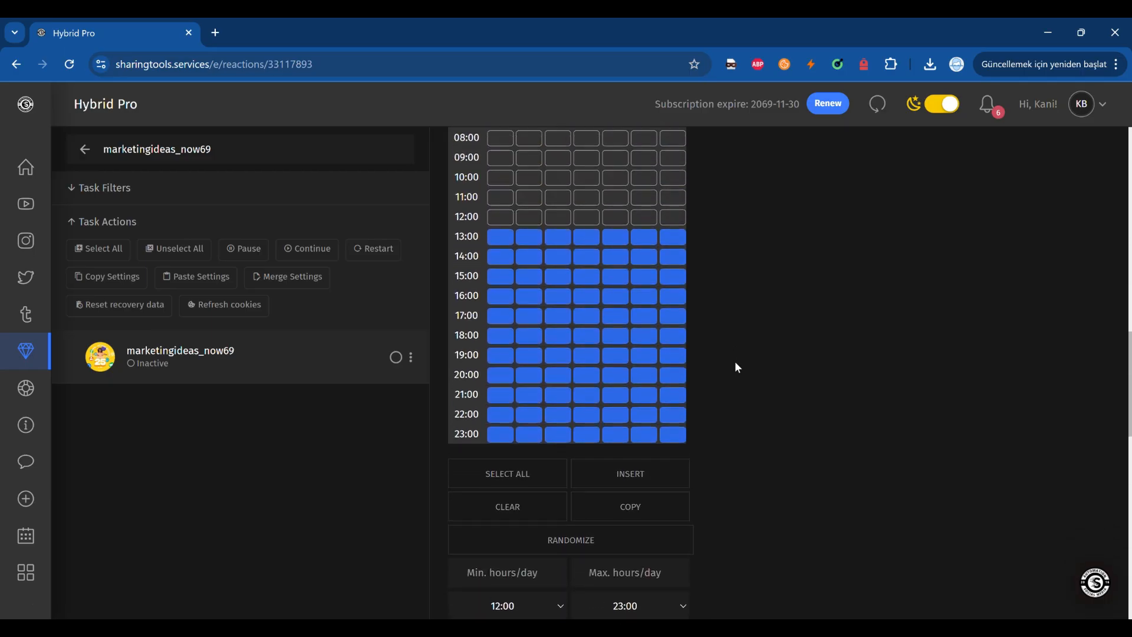
Step: Set both the minimum and maximum hours per day to 12 and randomize the weekly activity grid
scroll(735, 362, "down", 1)
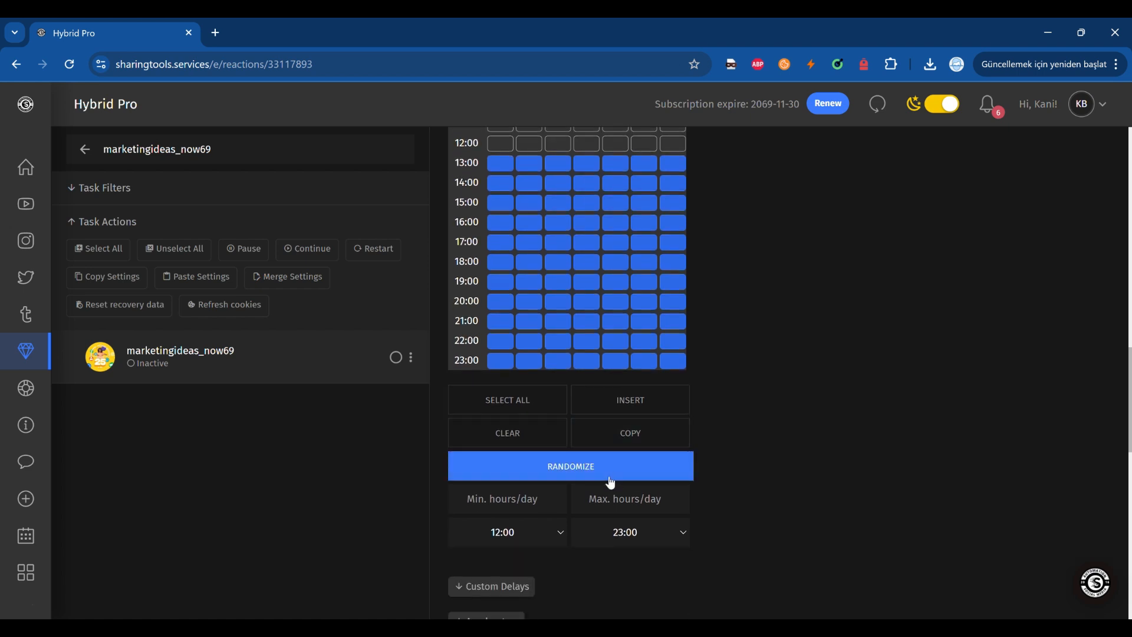
left_click(530, 506)
type("12")
left_click(618, 494)
type("12")
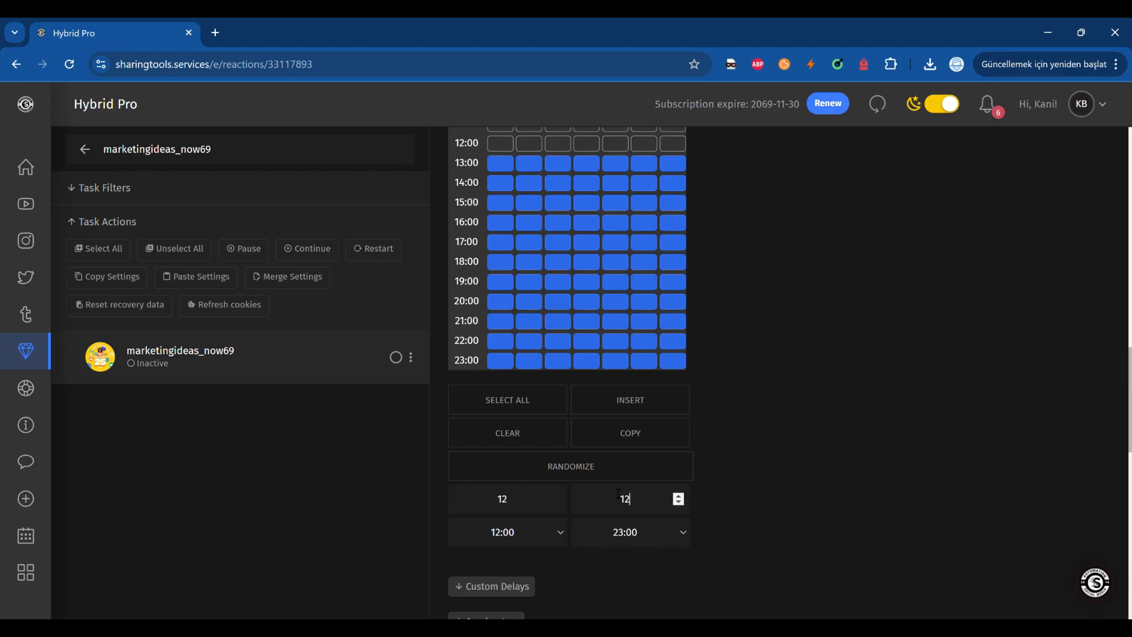
left_click(606, 472)
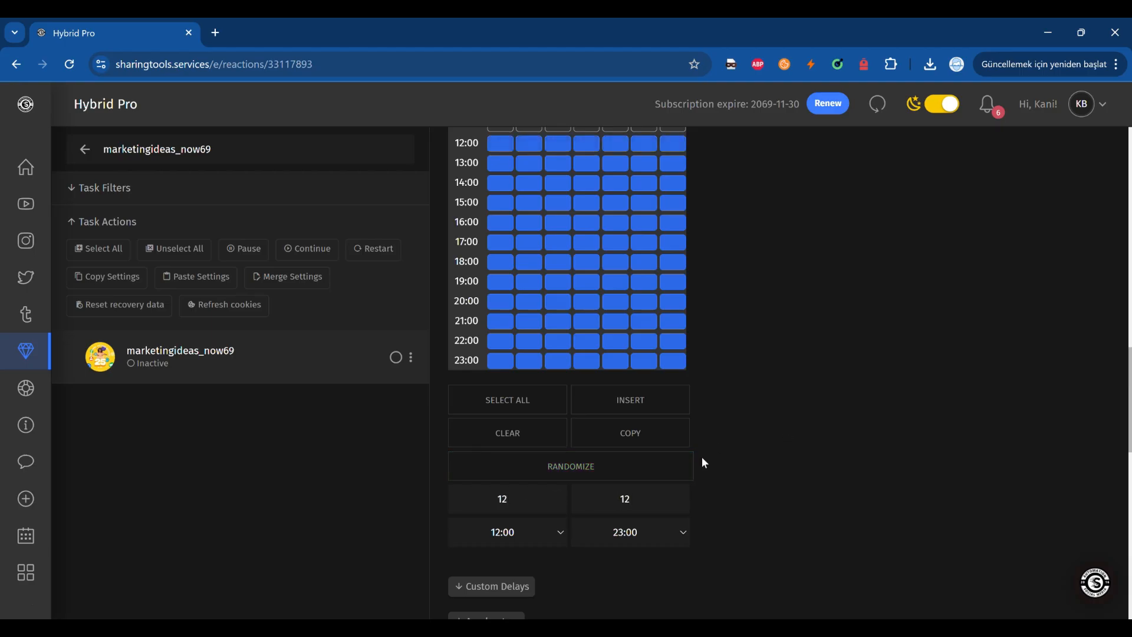
scroll(720, 446, "up", 3)
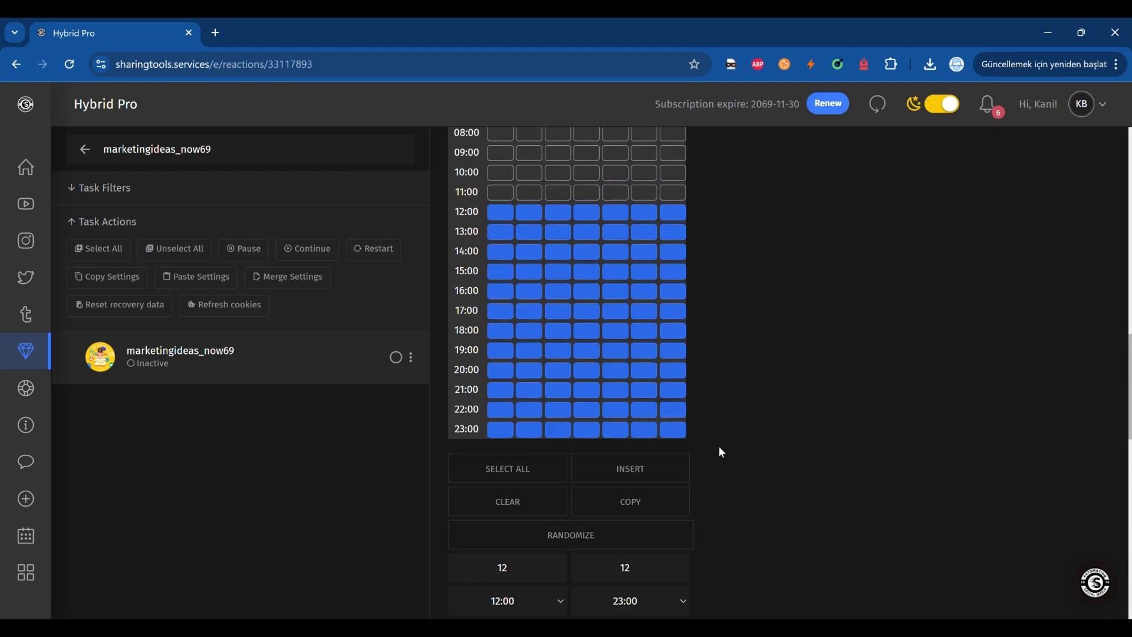
scroll(719, 452, "up", 1)
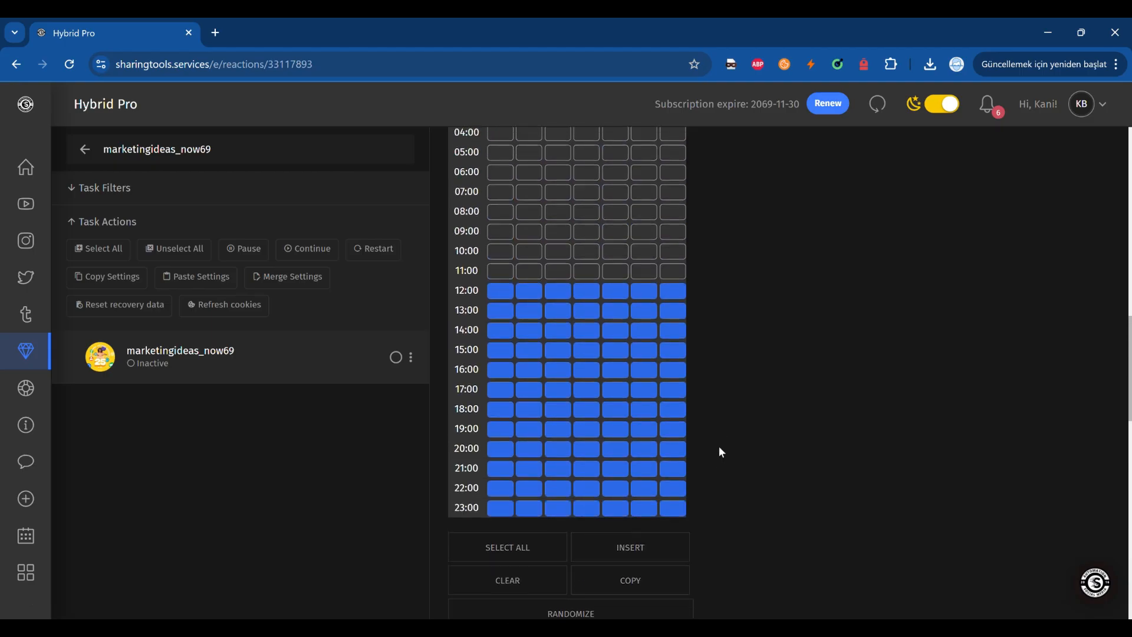
scroll(720, 448, "up", 1)
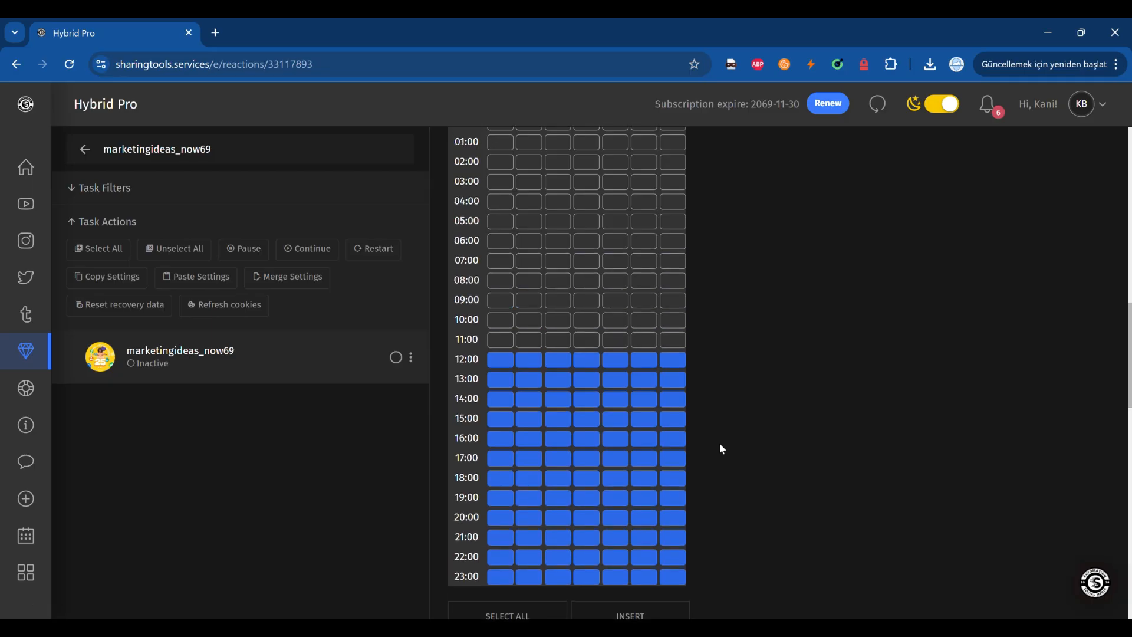
Step: Select all hours of every weekday in the weekly activity grid
scroll(720, 443, "up", 1)
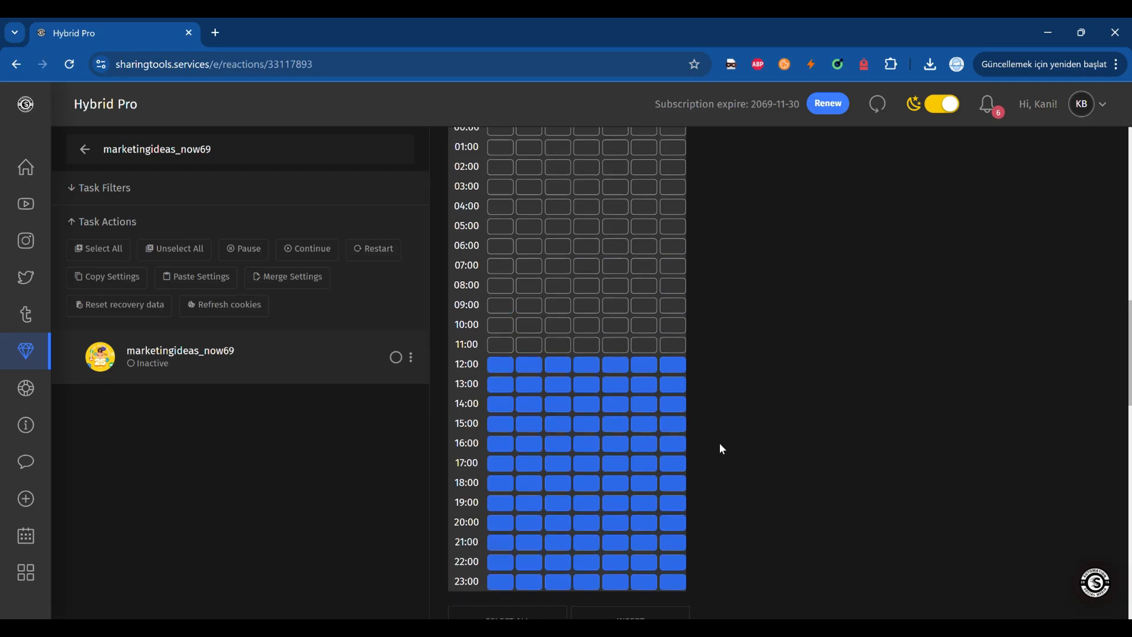
scroll(720, 444, "down", 2)
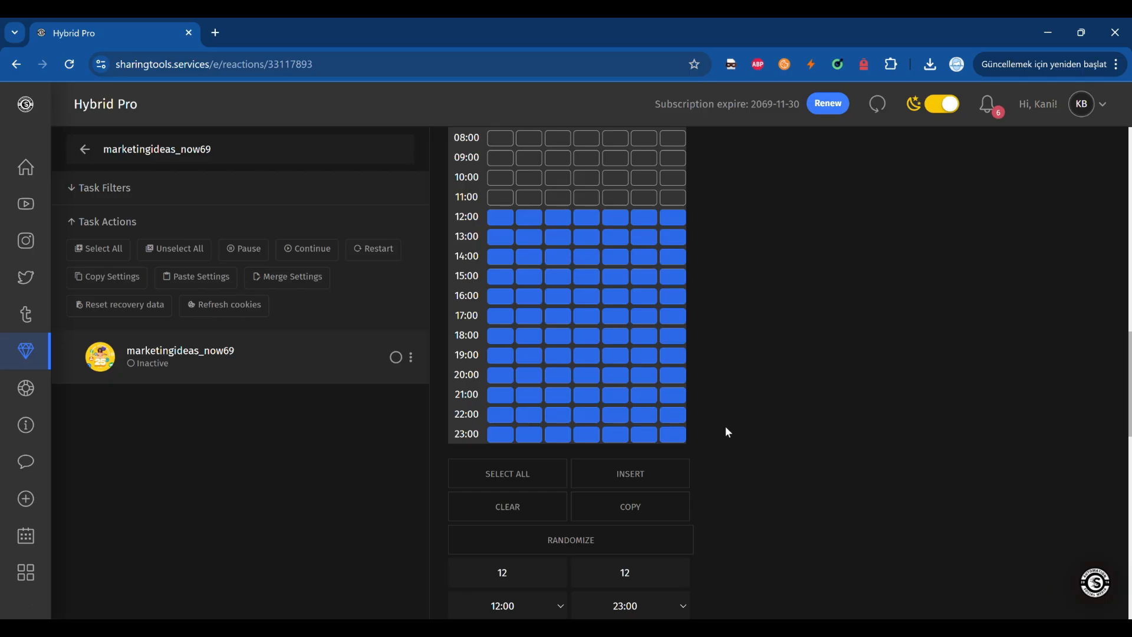
scroll(726, 429, "up", 3)
scroll(726, 429, "down", 4)
left_click(493, 407)
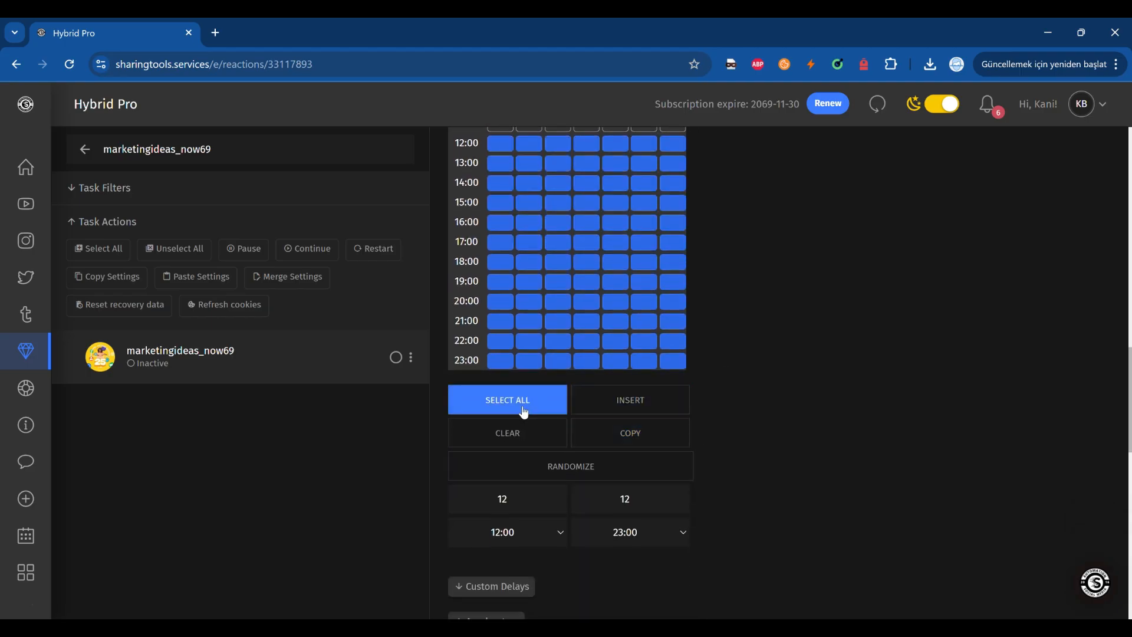
scroll(524, 411, "up", 4)
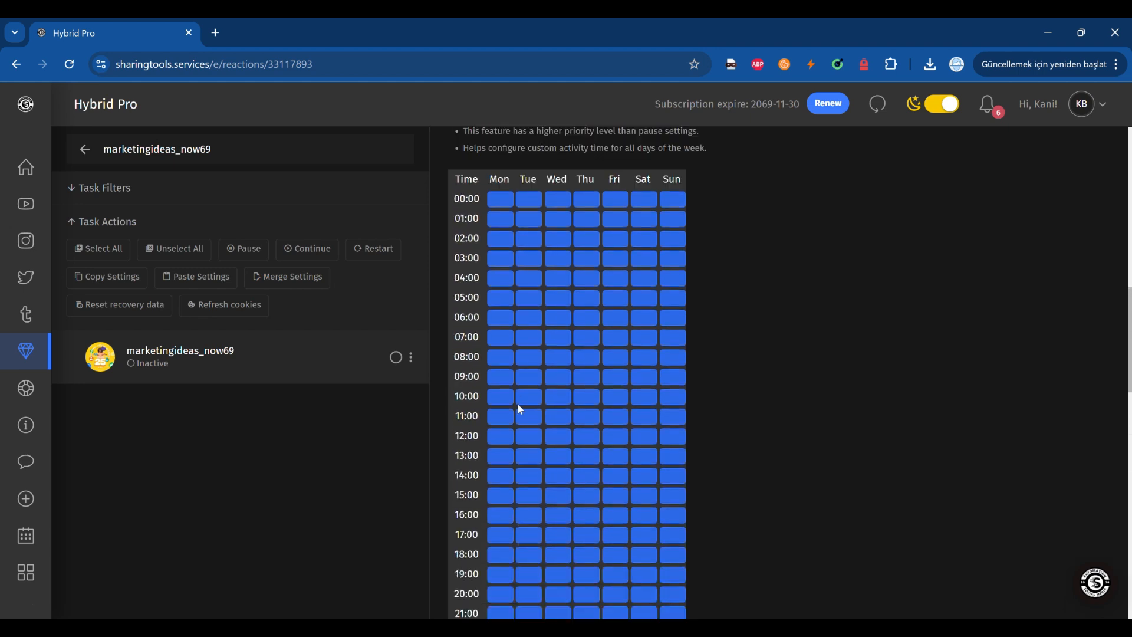
scroll(522, 408, "down", 3)
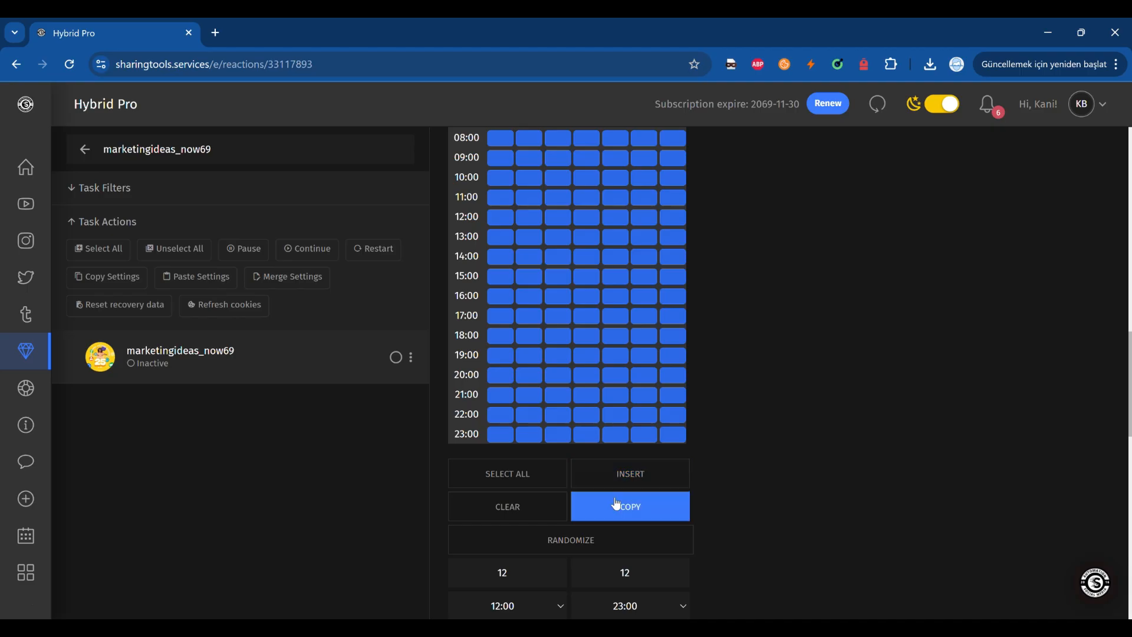
Step: Clear all hours from the weekly activity grid and copy the emptied schedule
left_click(544, 474)
left_click(509, 511)
scroll(584, 377, "down", 1)
scroll(584, 405, "up", 4)
scroll(586, 407, "down", 2)
scroll(586, 407, "down", 3)
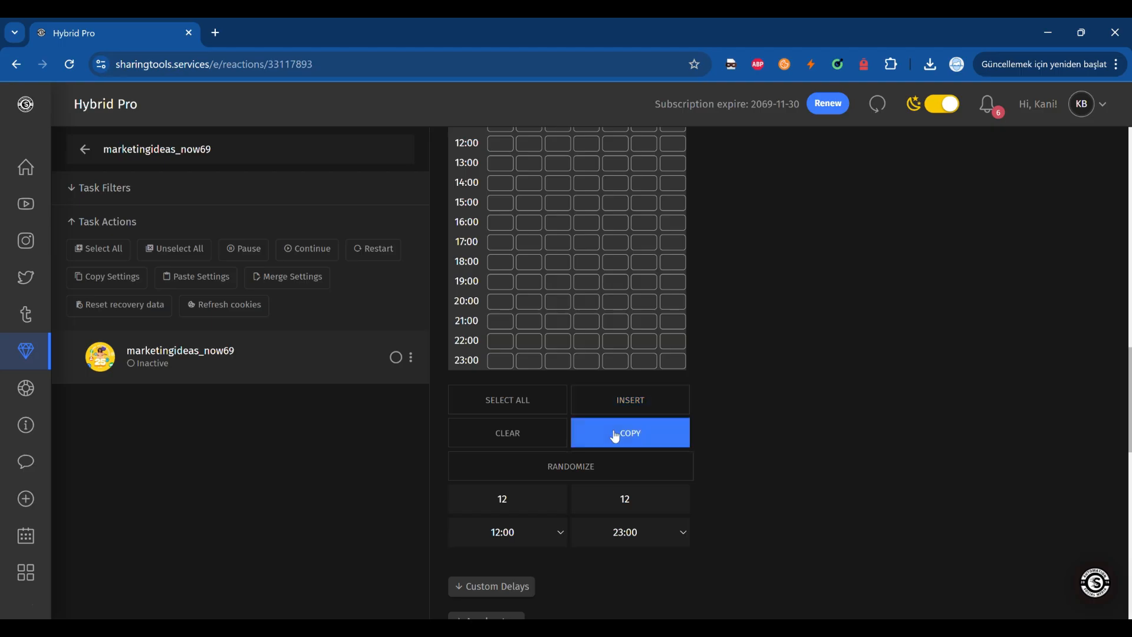
left_click(615, 436)
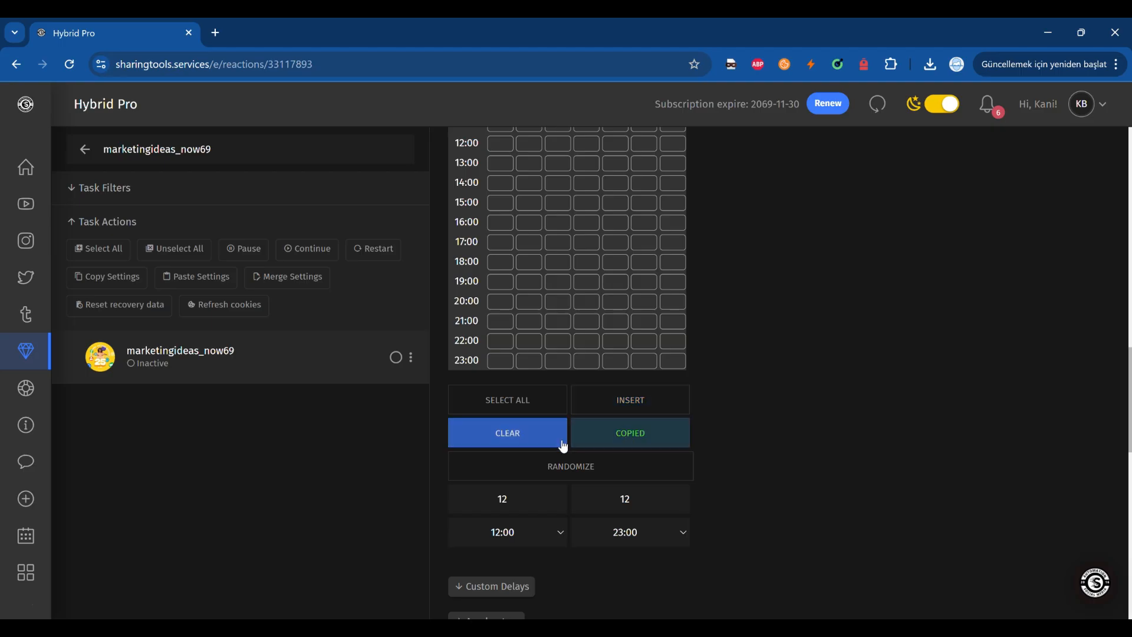
Step: Randomize the cleared weekly activity grid again using the existing hours-per-day and hour-range limits
scroll(550, 460, "down", 2)
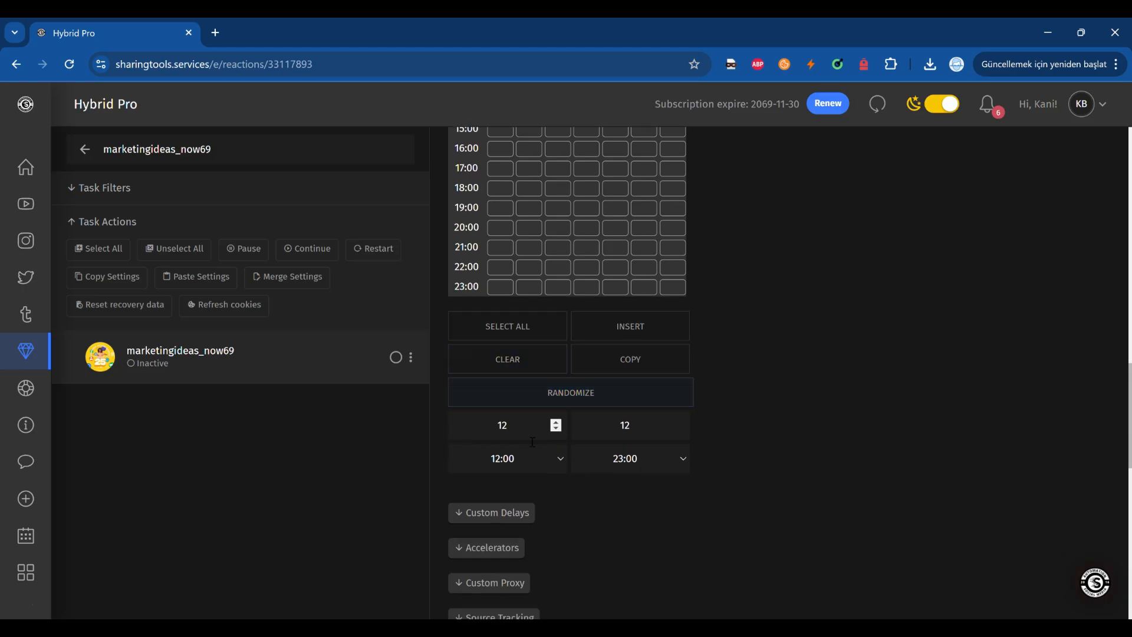
left_click(567, 396)
scroll(776, 376, "up", 4)
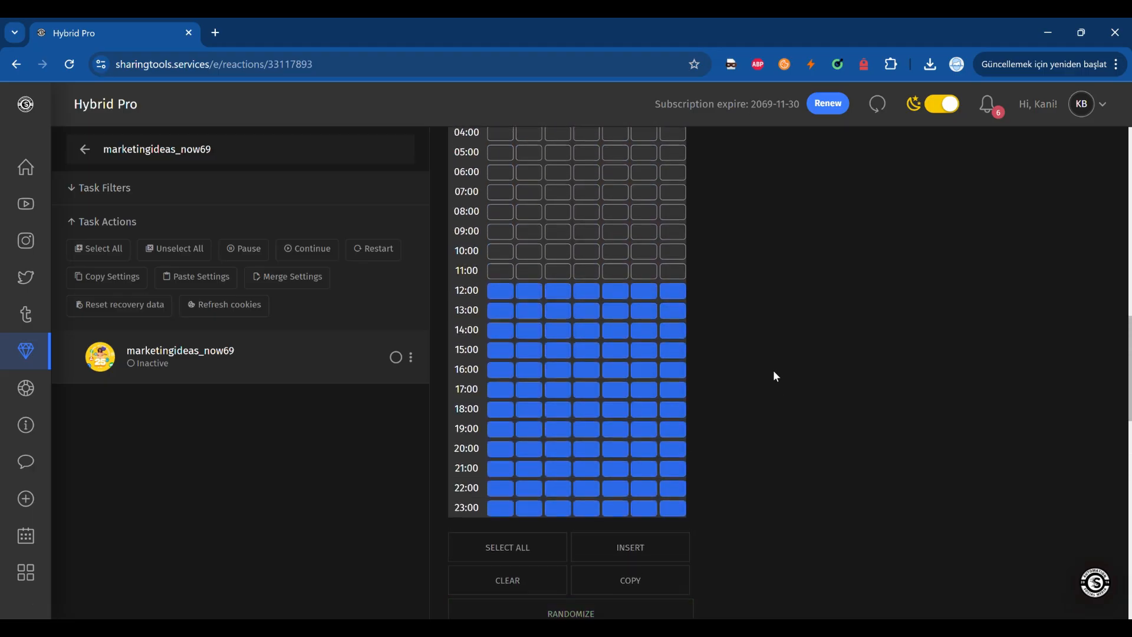
Step: Review the schedule options and the active and inactive hours of each weekday in the regenerated grid
scroll(775, 375, "down", 4)
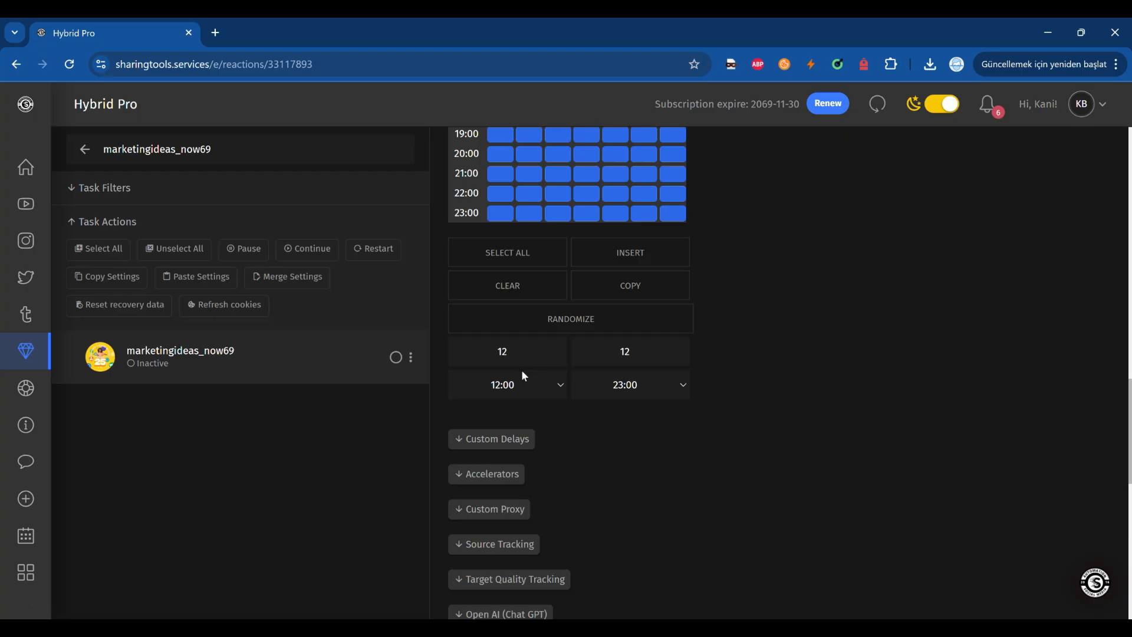
scroll(707, 372, "up", 2)
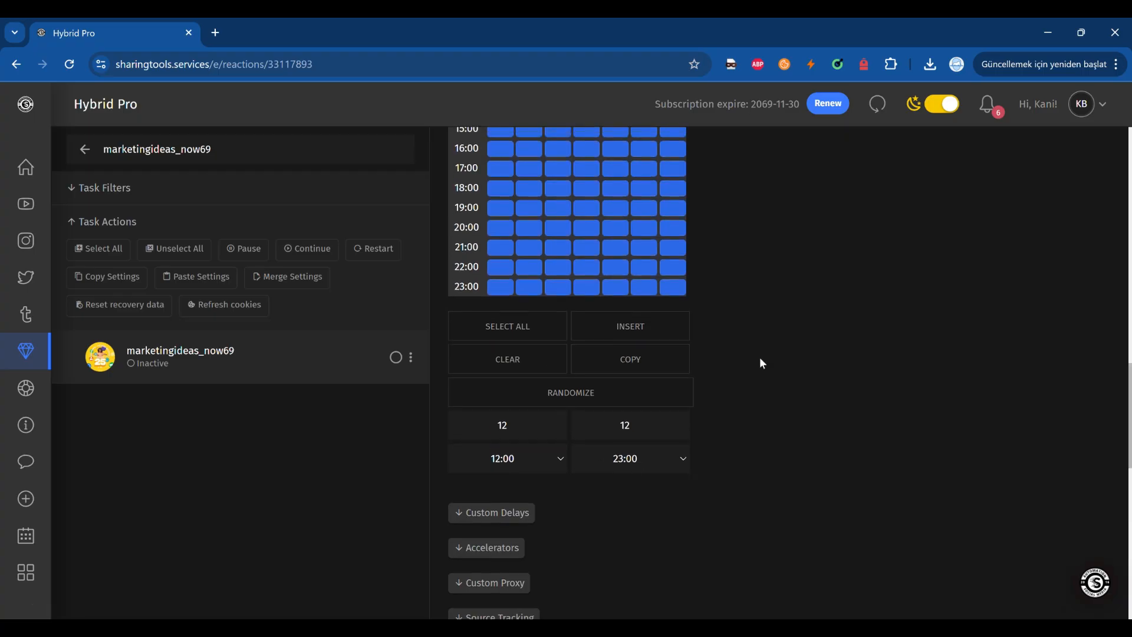
scroll(747, 377, "up", 5)
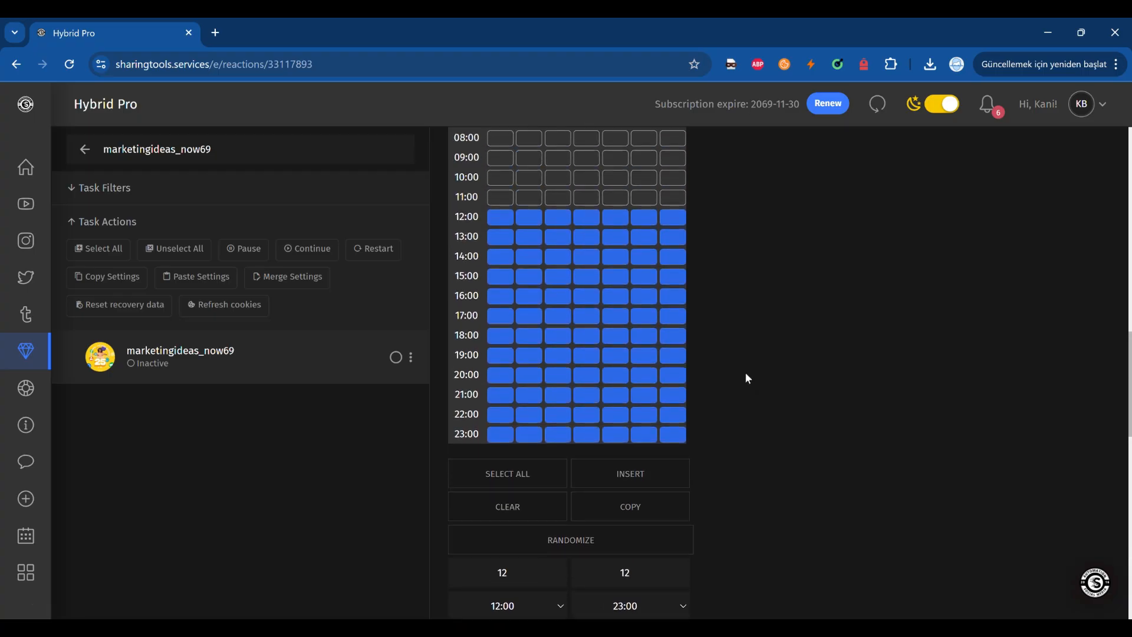
scroll(746, 374, "up", 4)
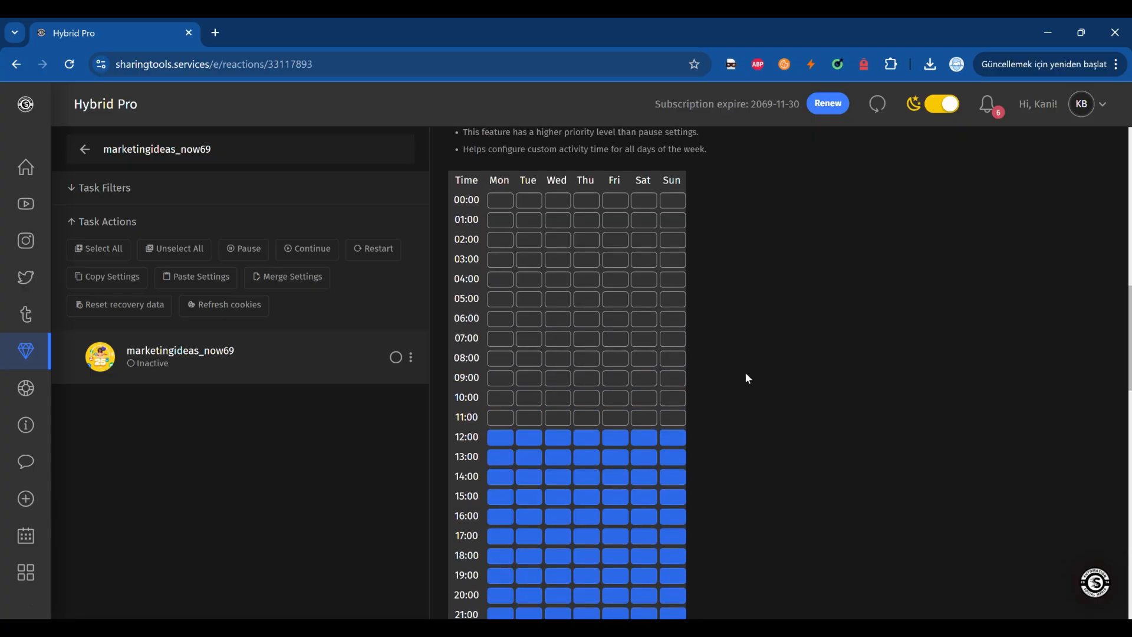
scroll(746, 374, "down", 1)
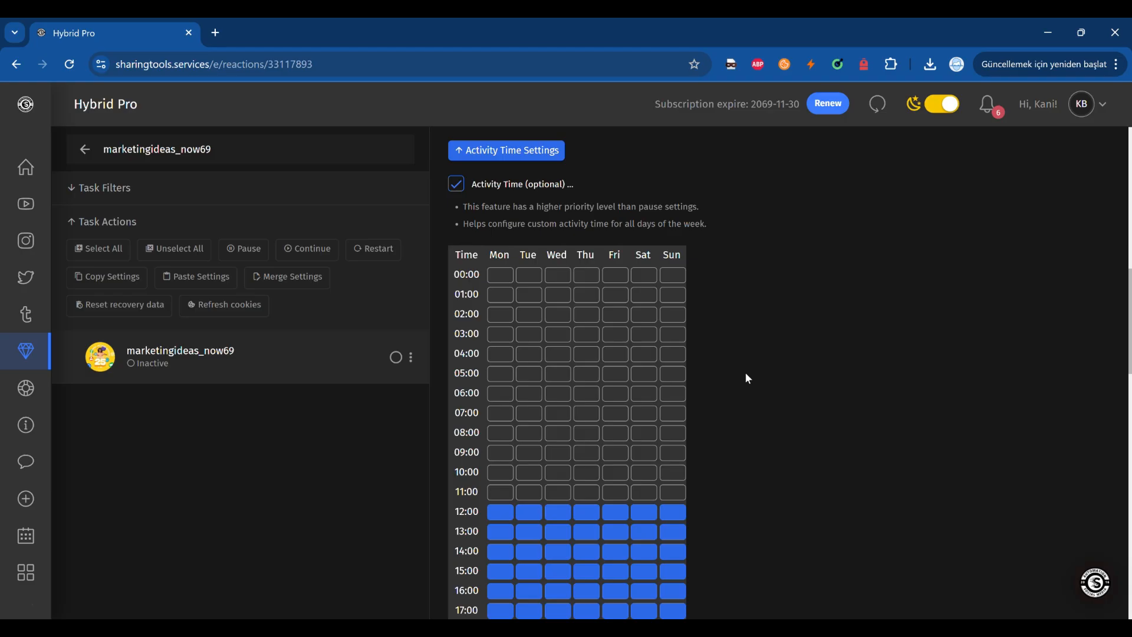
scroll(746, 374, "down", 1)
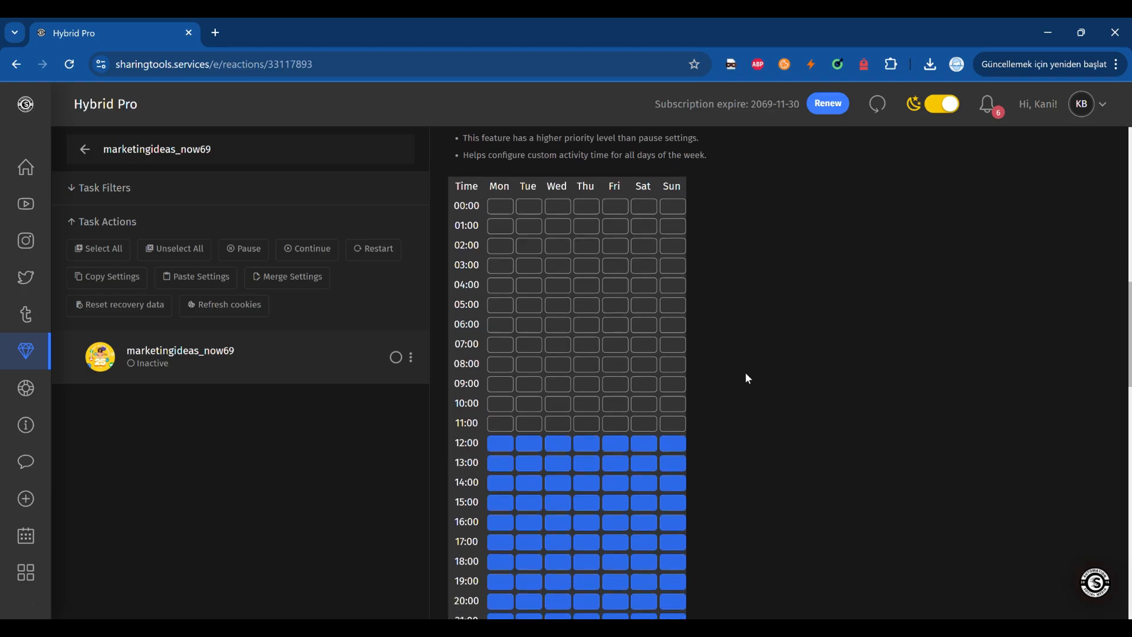
scroll(746, 379, "down", 1)
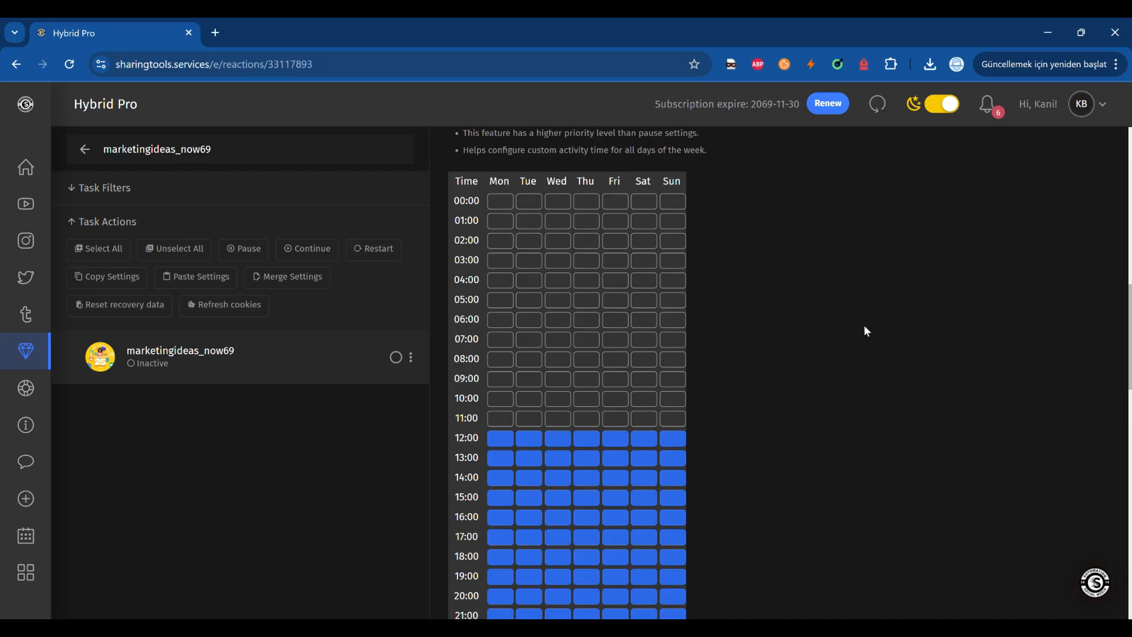